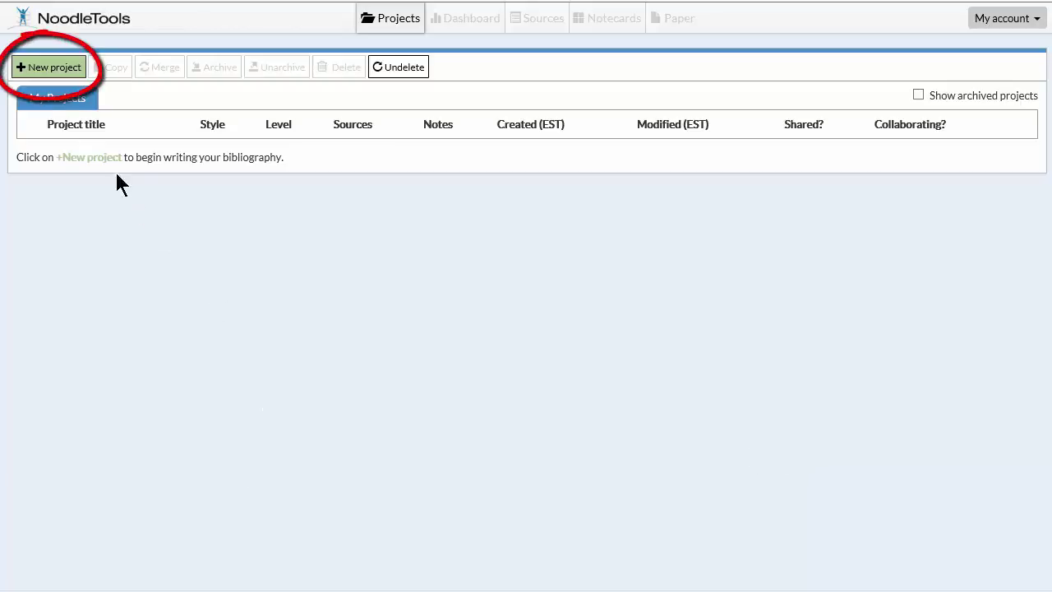
Set up a new project titled 'Test demo' with APA style at the Advanced citation level
left_click(65, 76)
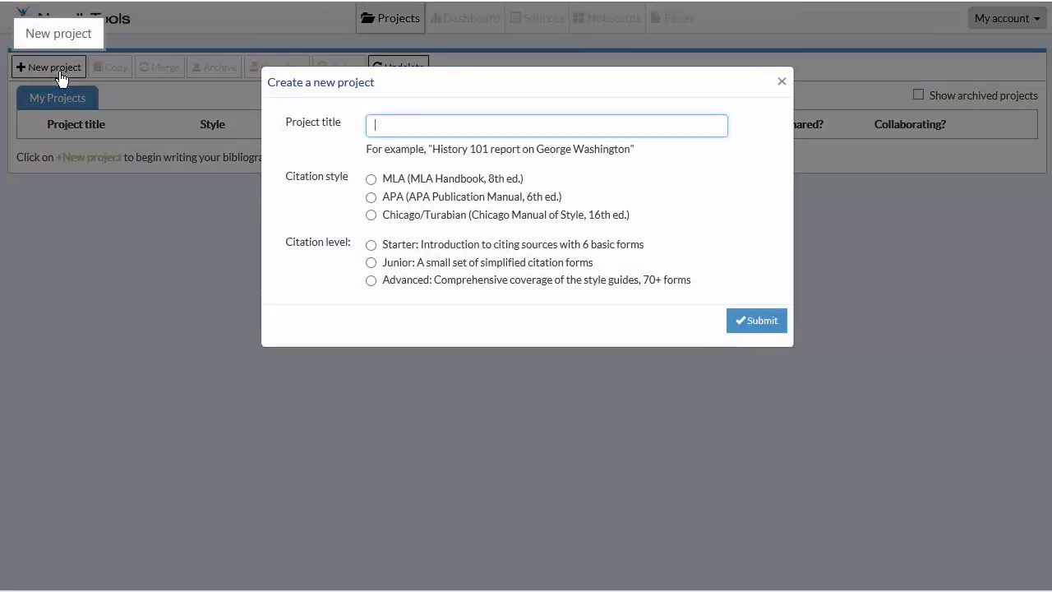
type("T")
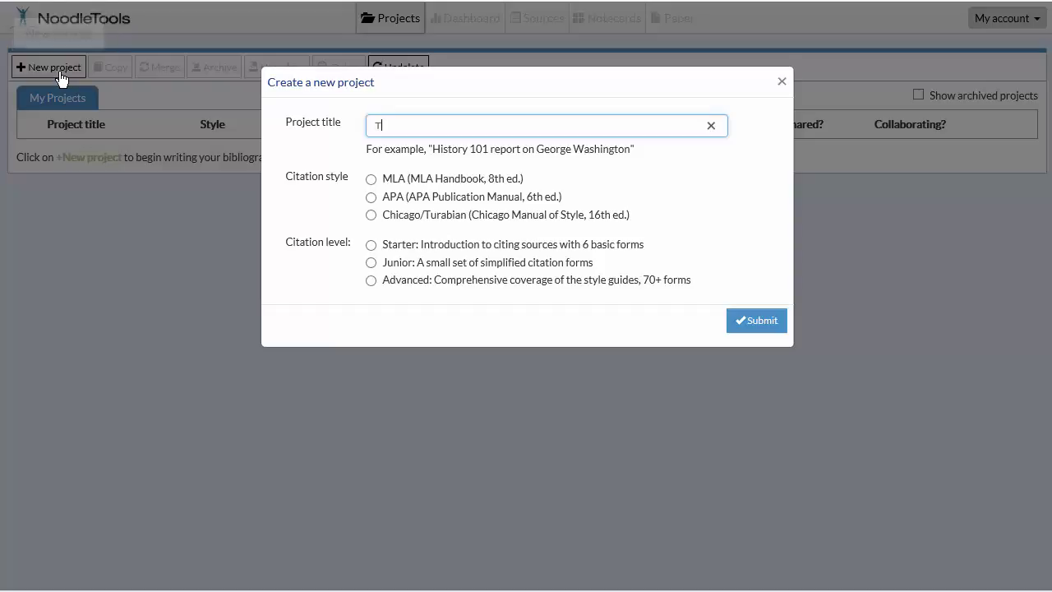
type("est demo")
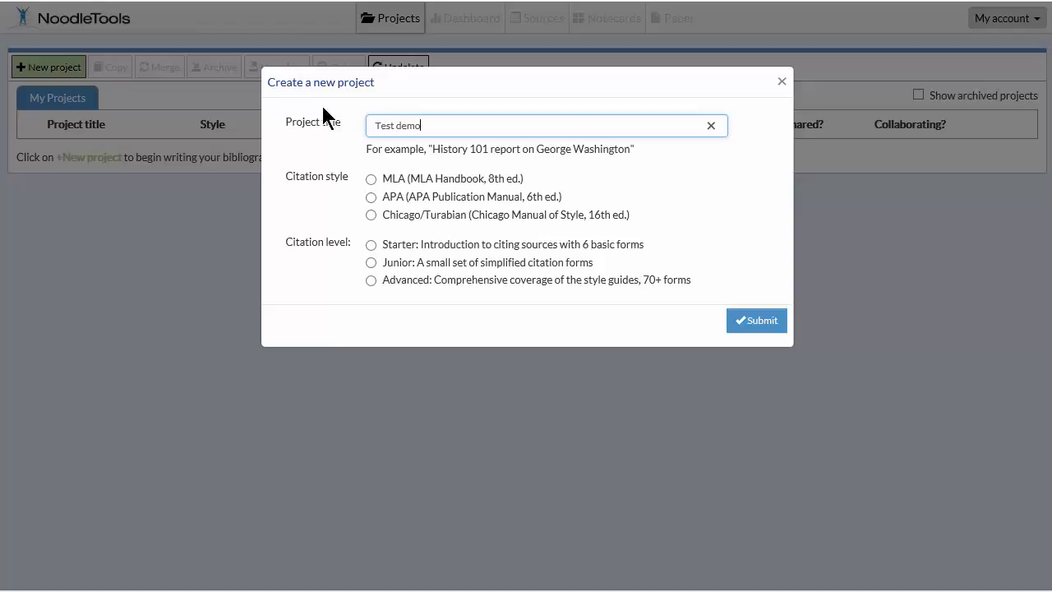
left_click(371, 198)
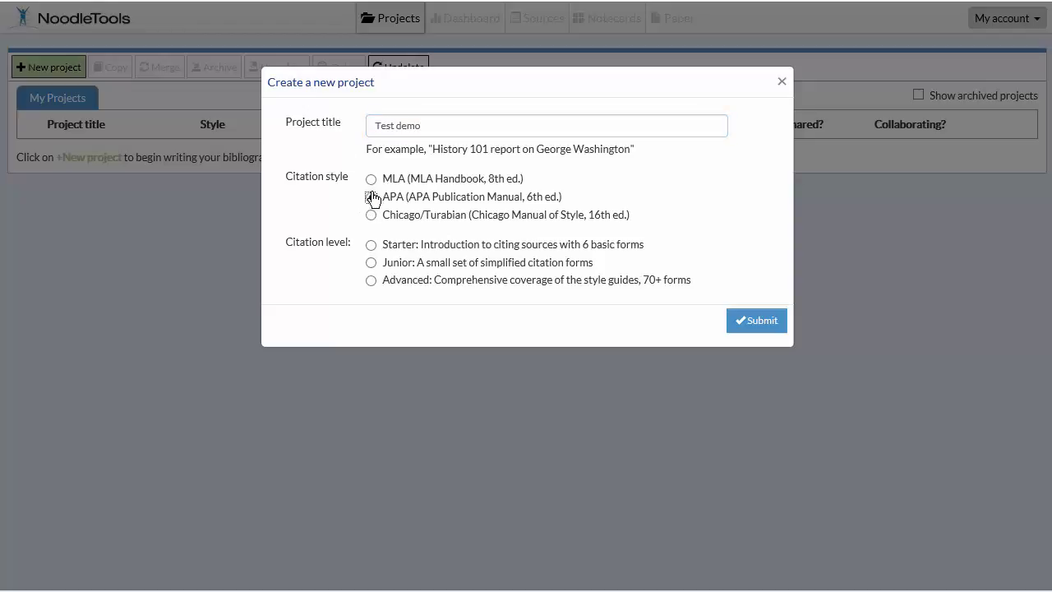
left_click(371, 281)
Submit the Test demo project, go to its Sources list and start a new citation
left_click(753, 321)
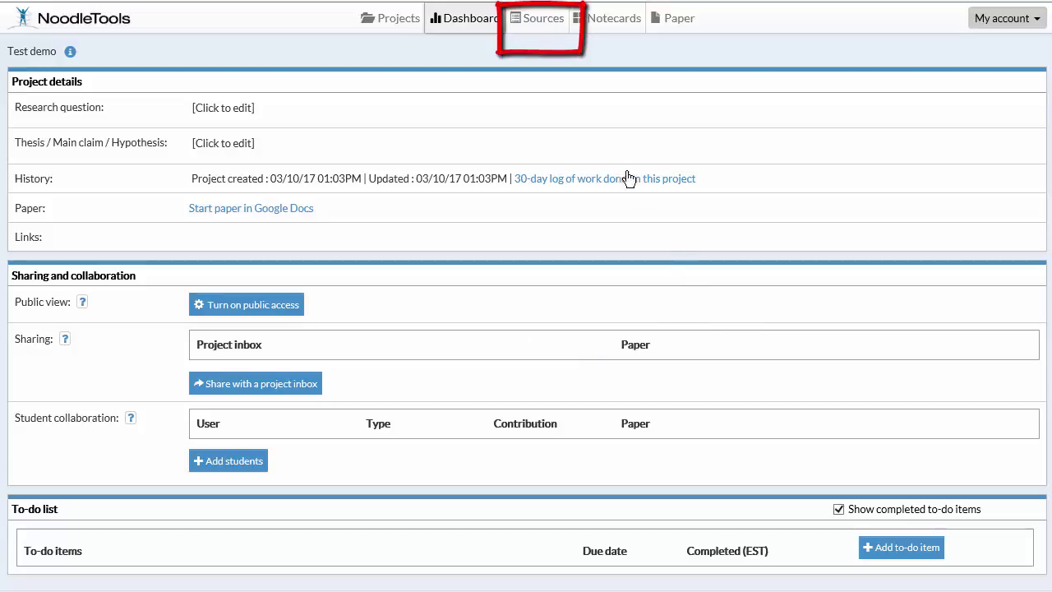
left_click(540, 20)
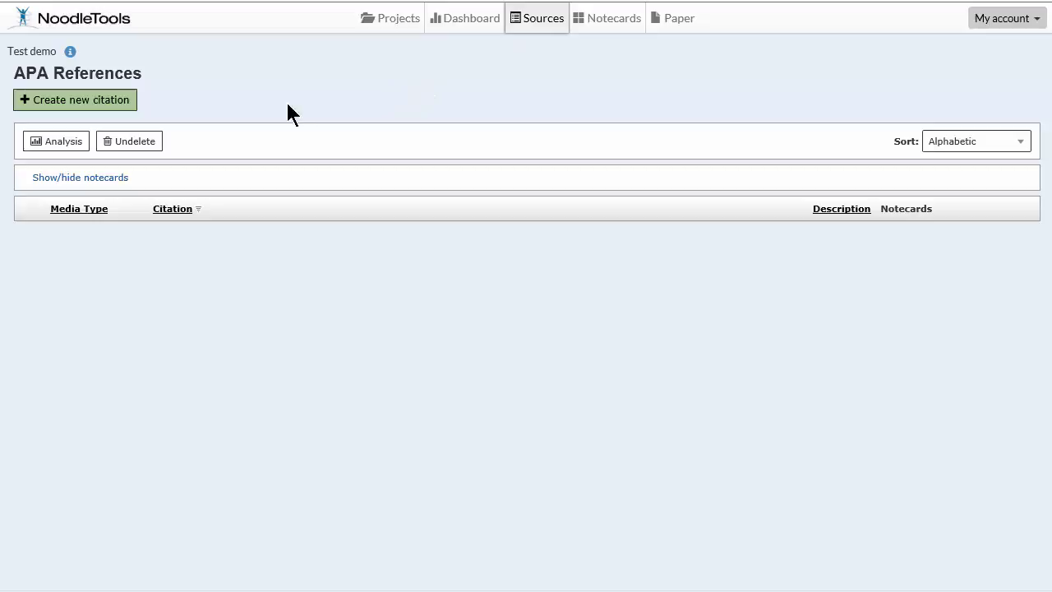
left_click(97, 107)
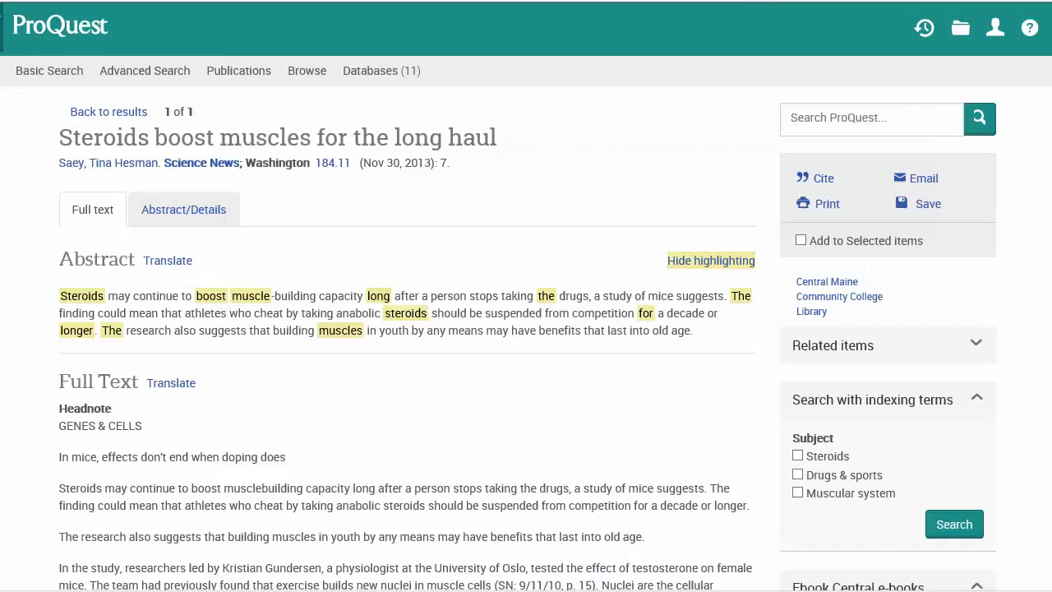
Show the ProQuest article's Abstract/Details down to its source type, Magazines
left_click(212, 215)
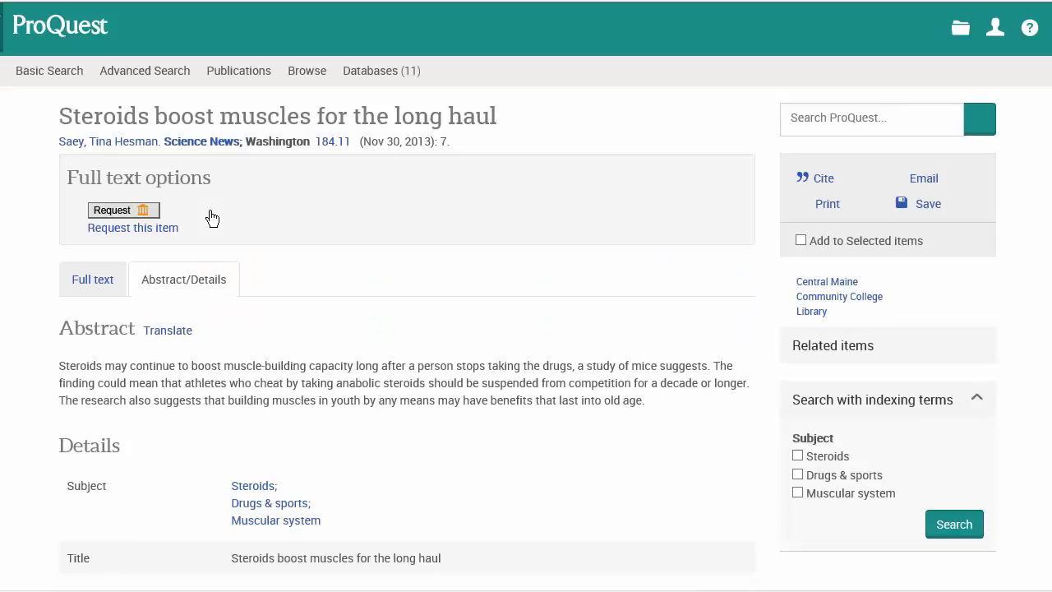
scroll(210, 215, "down", 6)
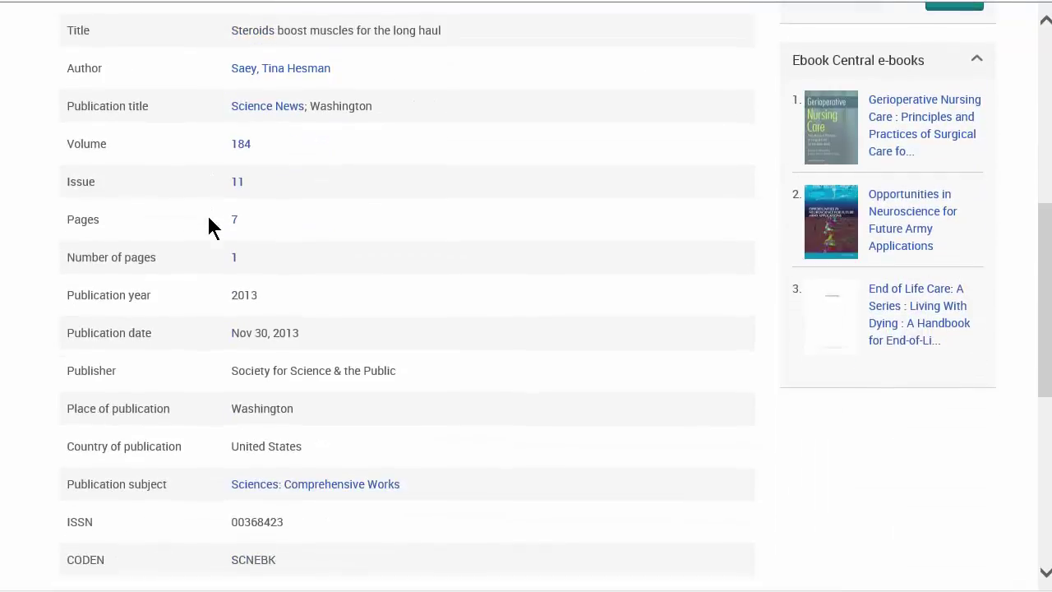
scroll(208, 219, "down", 3)
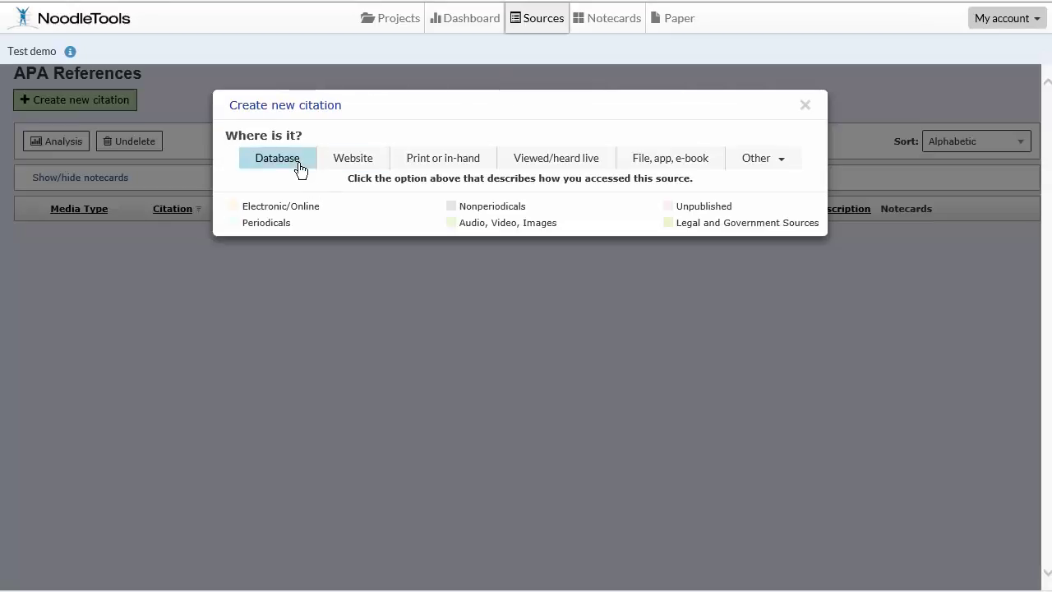
Choose a database-accessed magazine article form and check the ProQuest record for DOI and URL
left_click(299, 169)
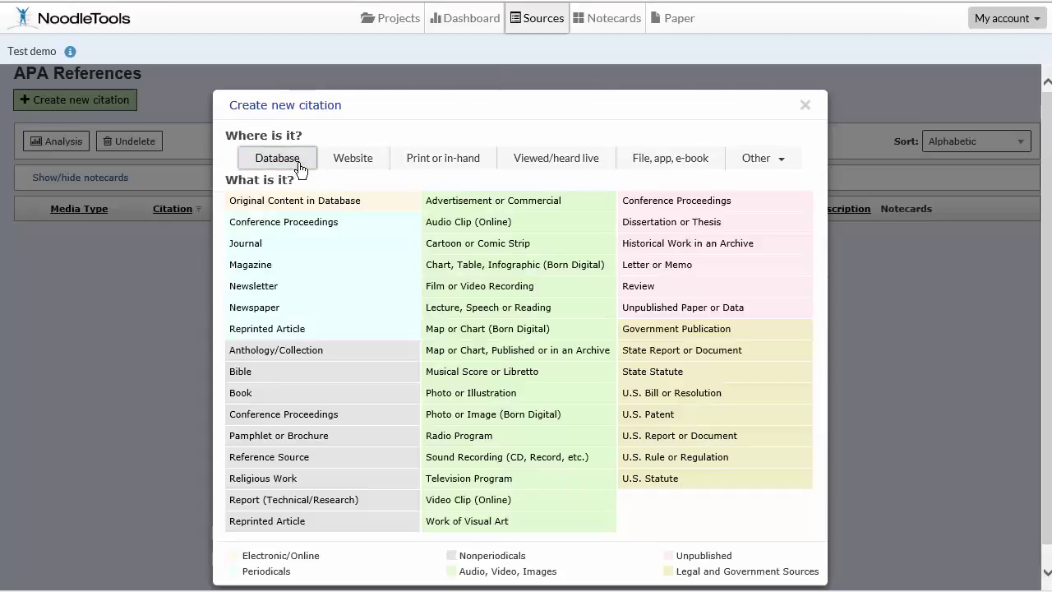
left_click(236, 267)
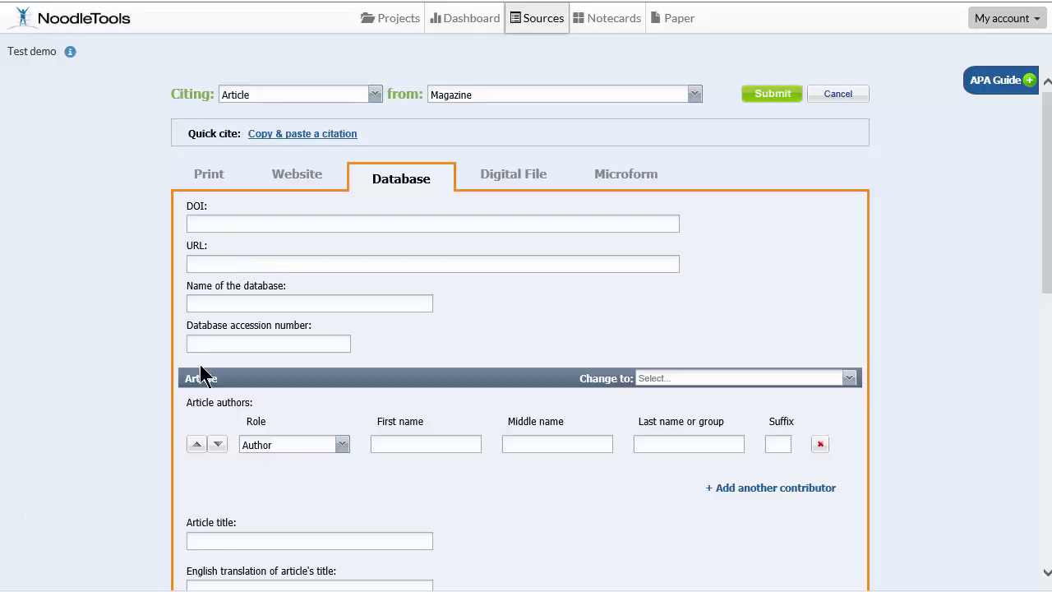
left_click(214, 223)
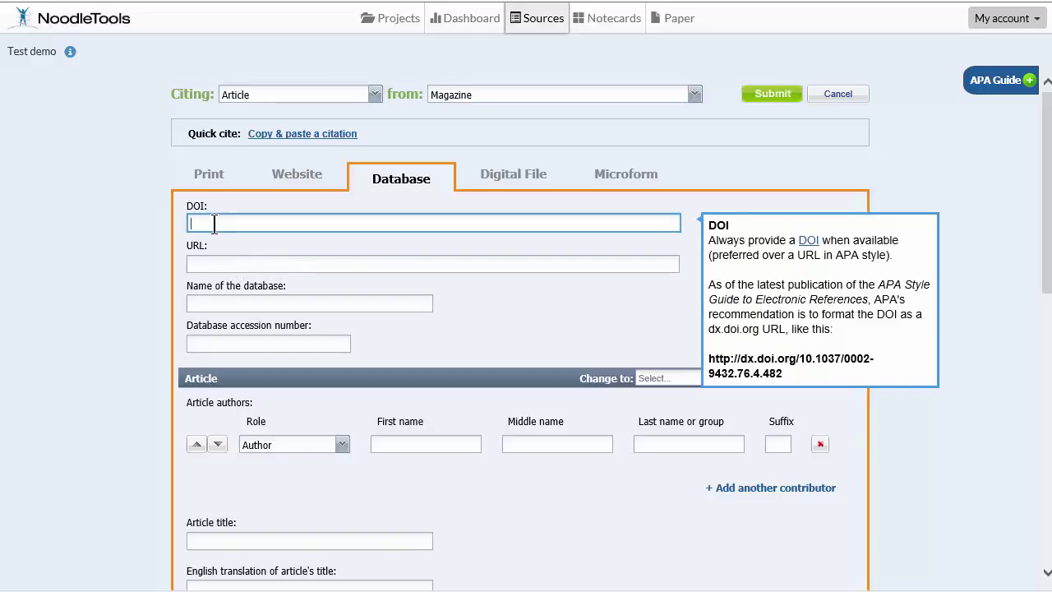
key("ctrl+Tab")
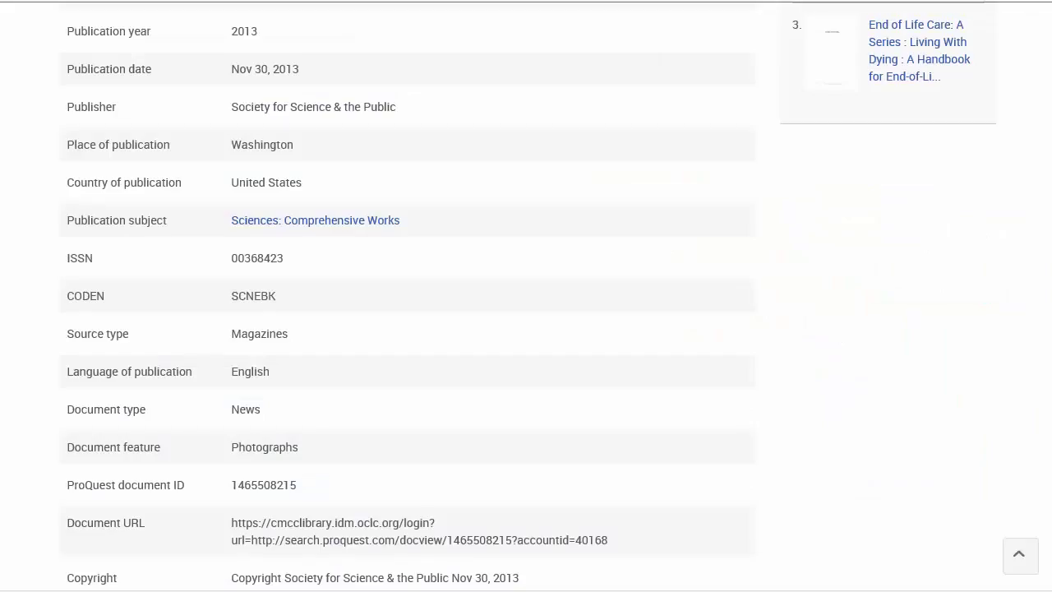
scroll(647, 167, "down", 3)
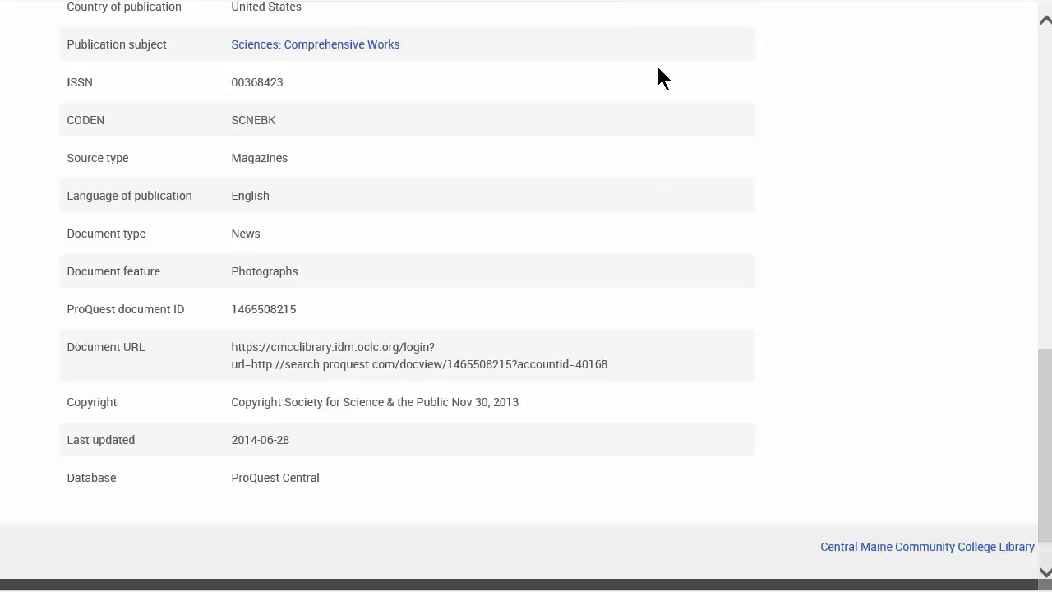
key("ctrl+Tab")
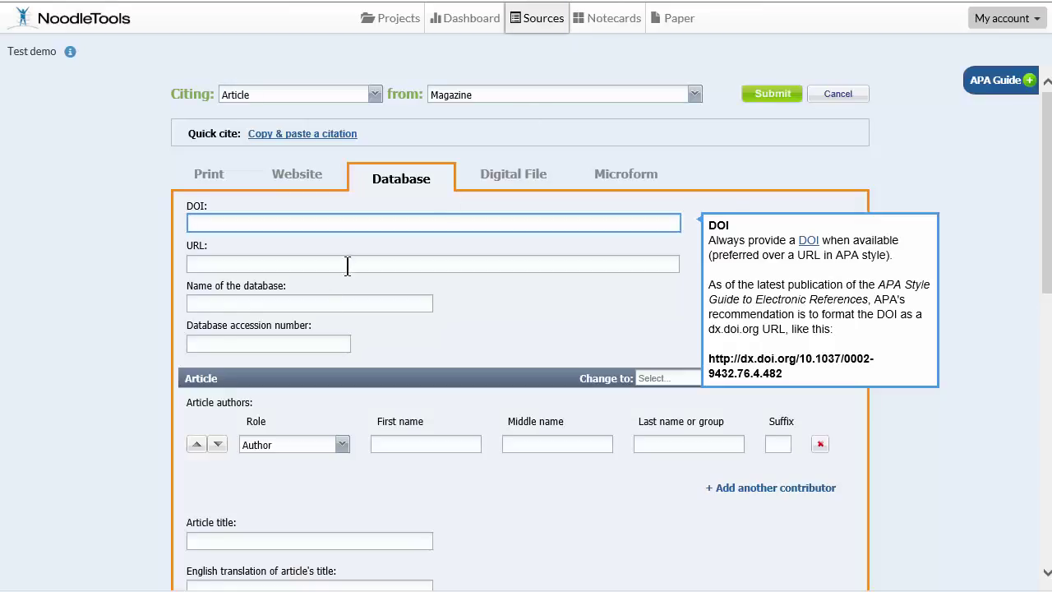
left_click(204, 264)
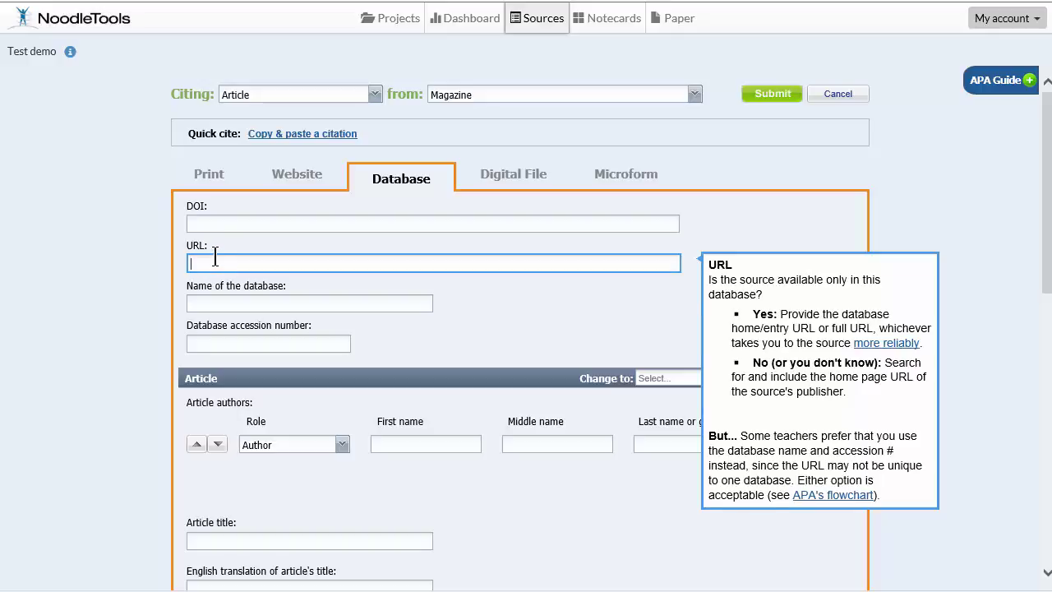
Copy the article's ProQuest document URL into the citation's URL field
left_click(760, 1)
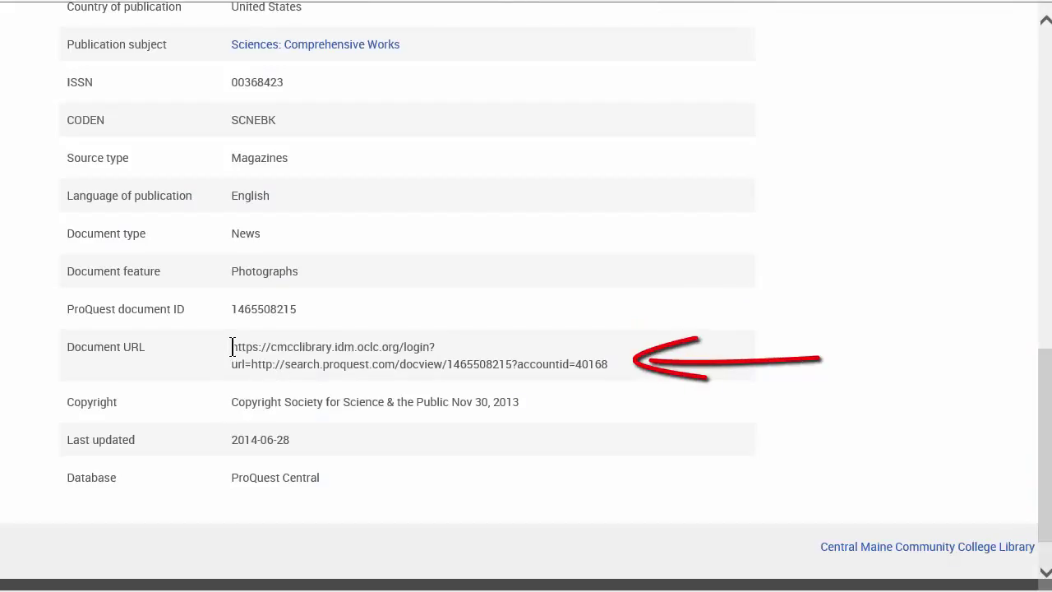
left_click_drag(233, 346, 595, 366)
key("ctrl+c")
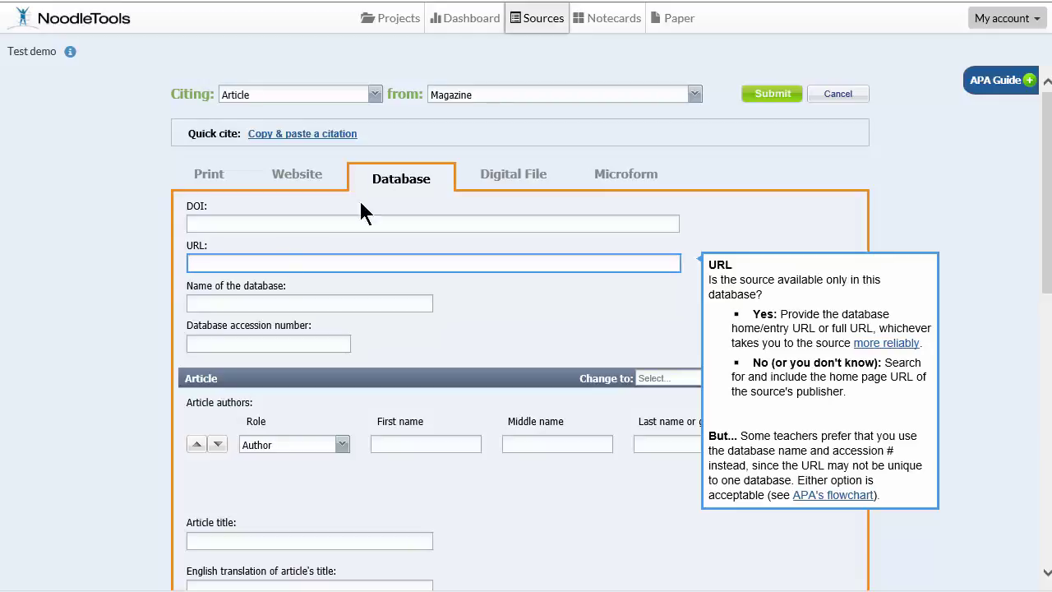
right_click(220, 264)
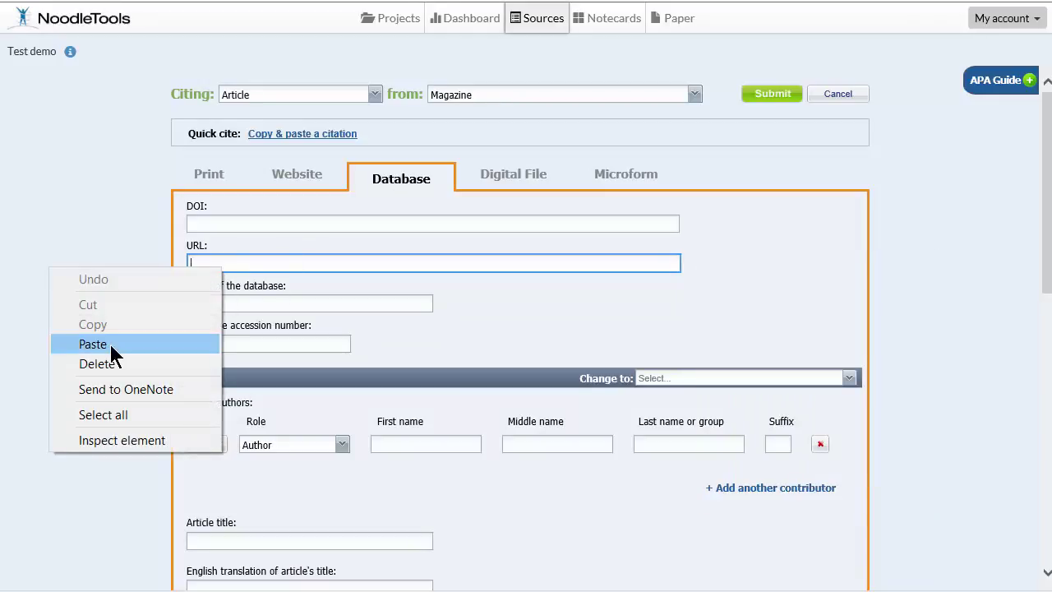
left_click(110, 345)
Enter ProQuest Central as the database name
left_click(194, 302)
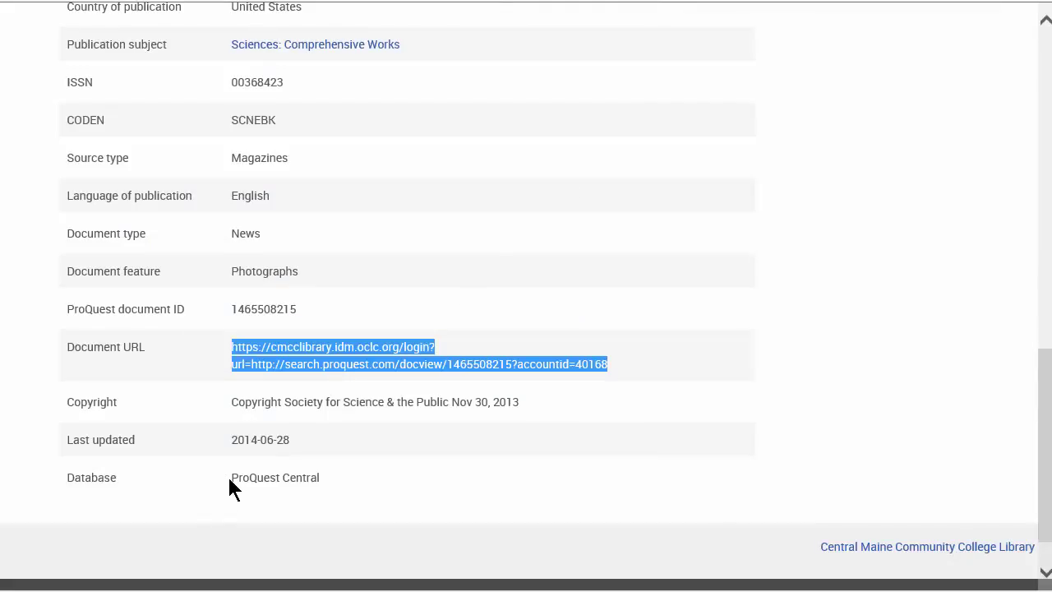
left_click(230, 482)
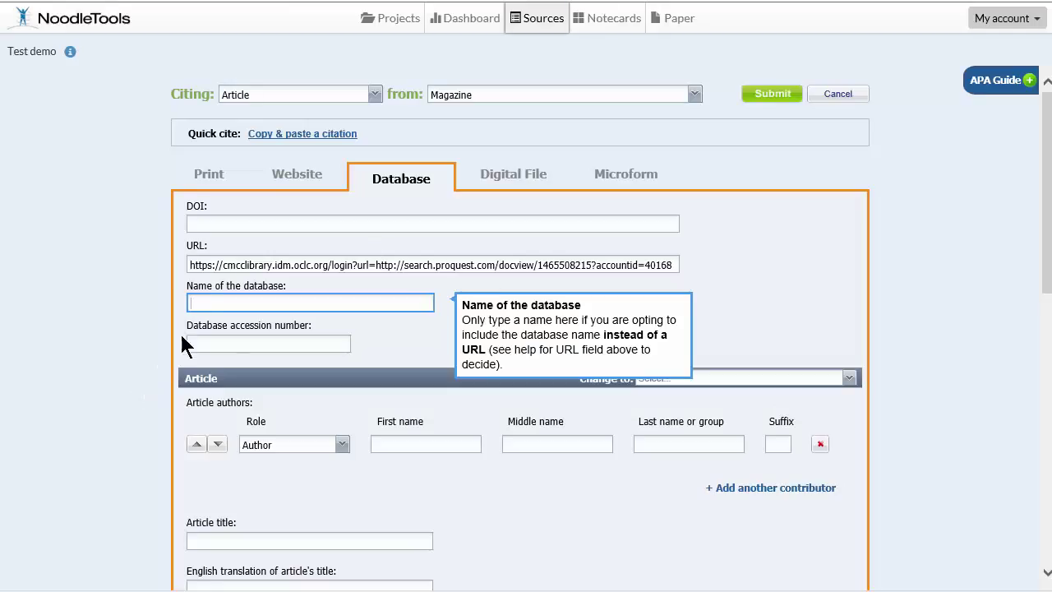
right_click(207, 302)
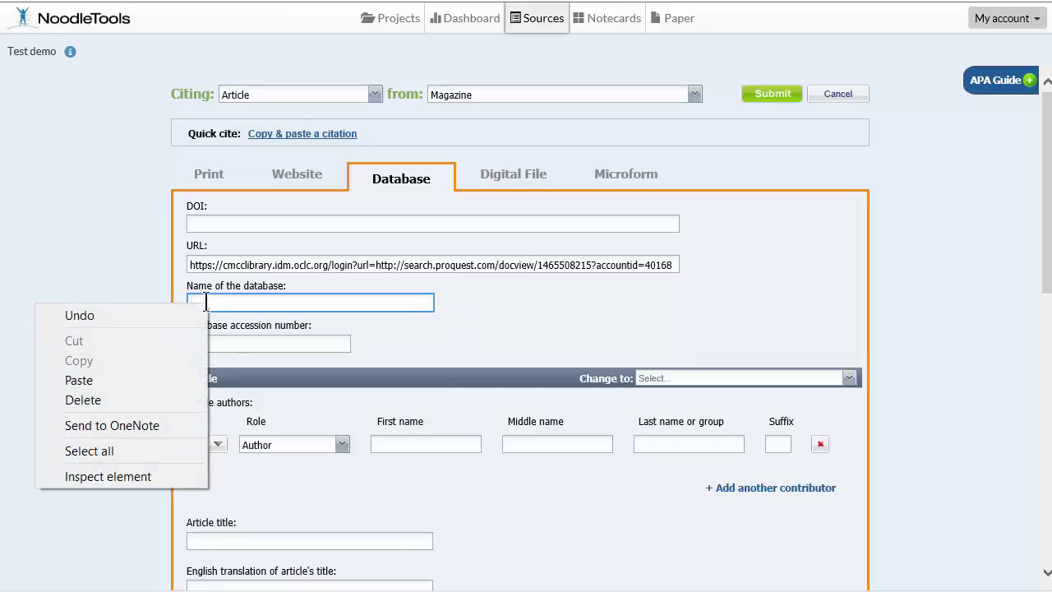
left_click(82, 380)
left_click(195, 343)
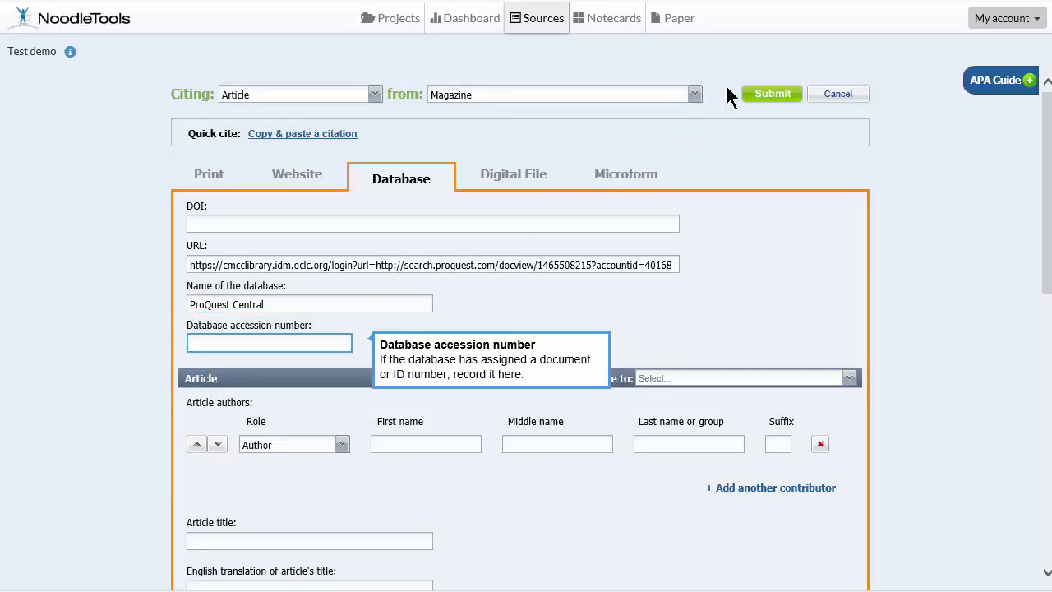
key("alt+Tab")
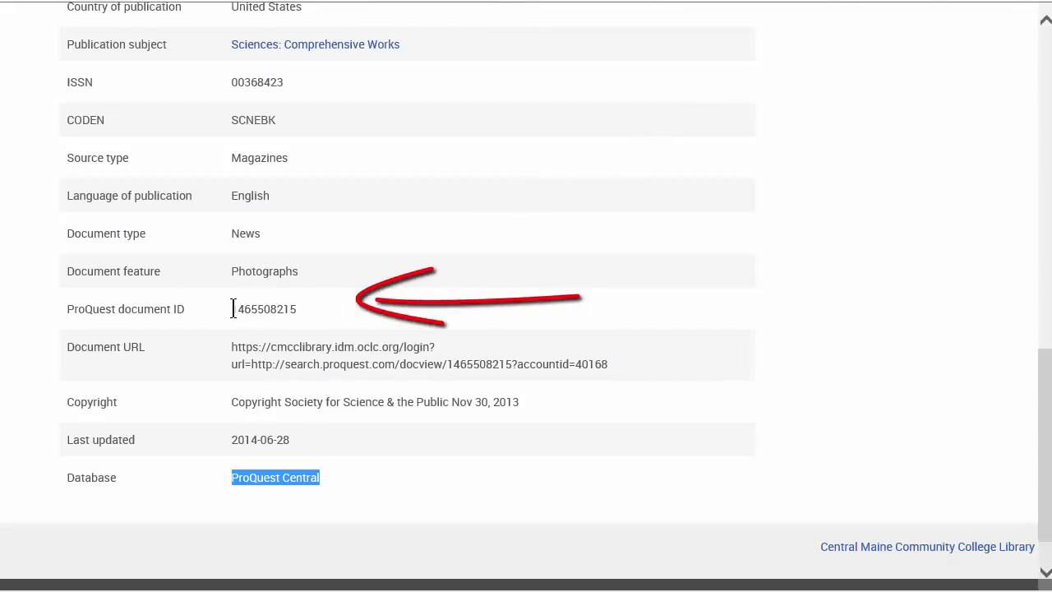
left_click_drag(233, 308, 299, 318)
key("ctrl+c")
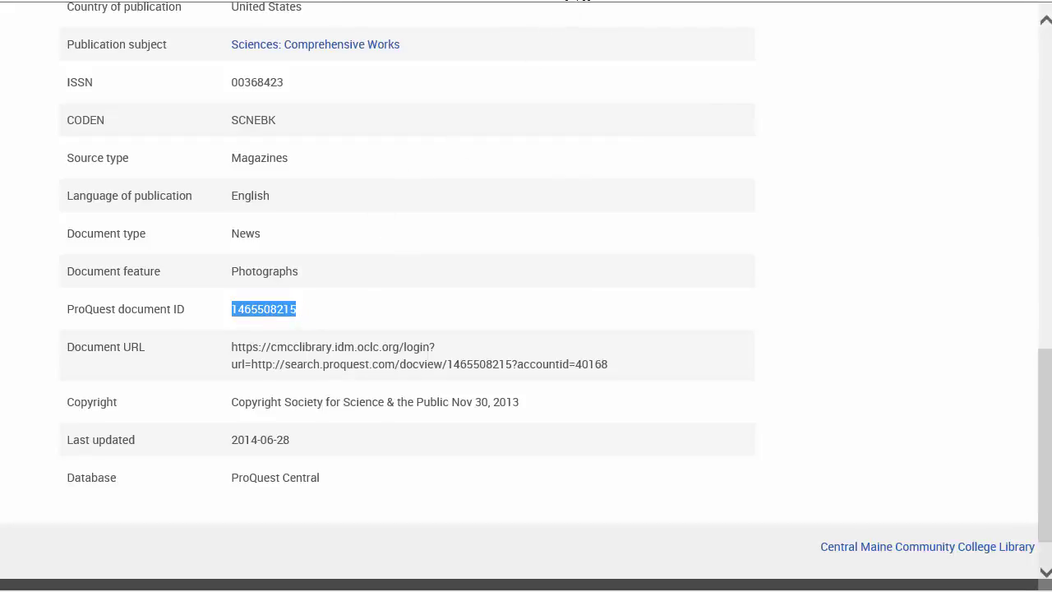
key("alt+Tab")
key("ctrl+v")
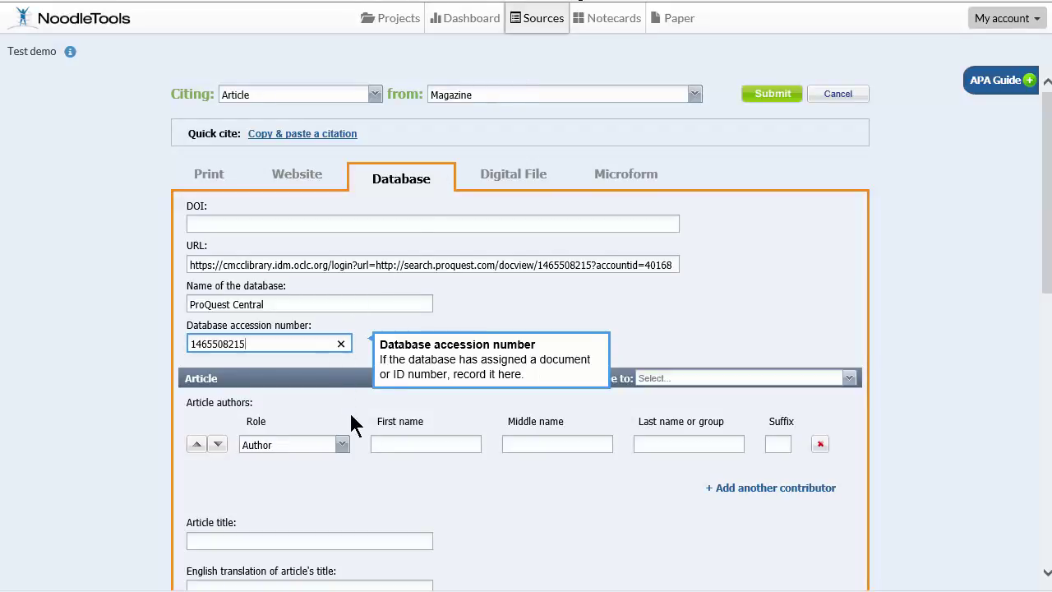
Copy the article's full author name from ProQuest into the First name field
left_click(381, 445)
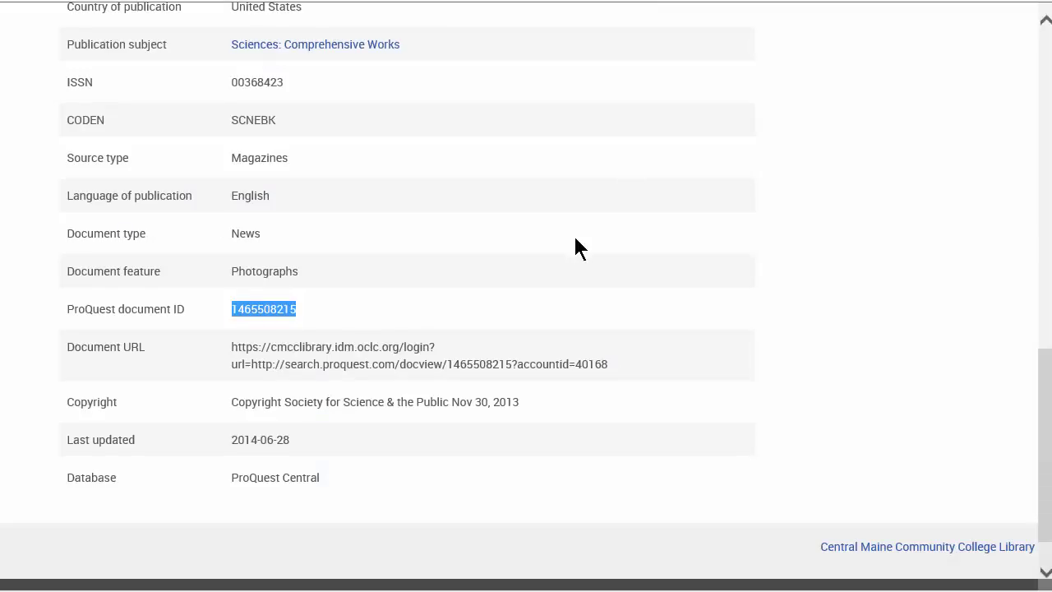
scroll(576, 246, "up", 8)
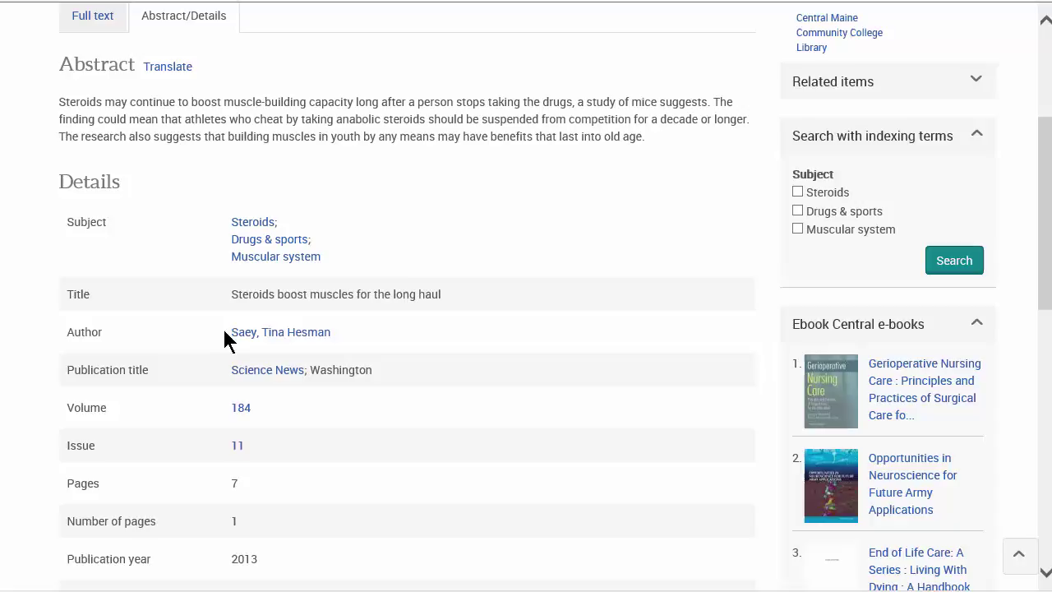
left_click_drag(230, 333, 329, 331)
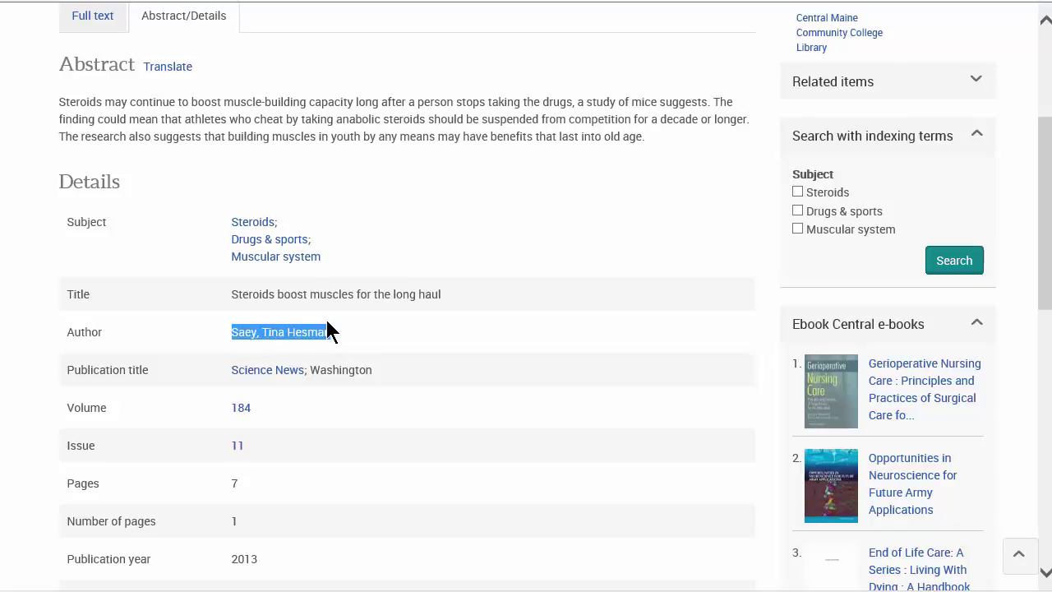
right_click(329, 331)
left_click(184, 355)
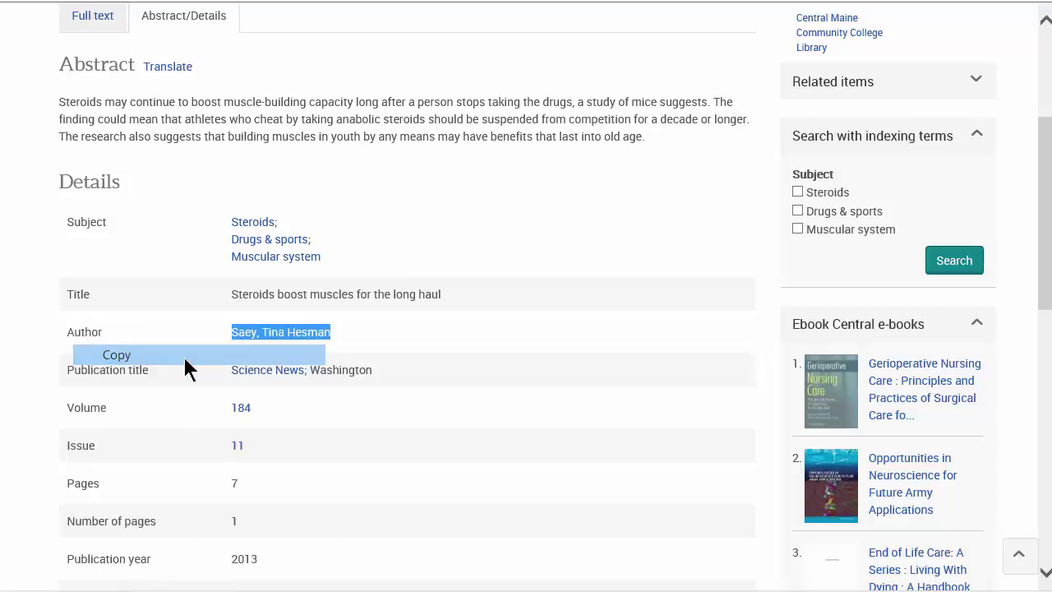
key("ctrl+Tab")
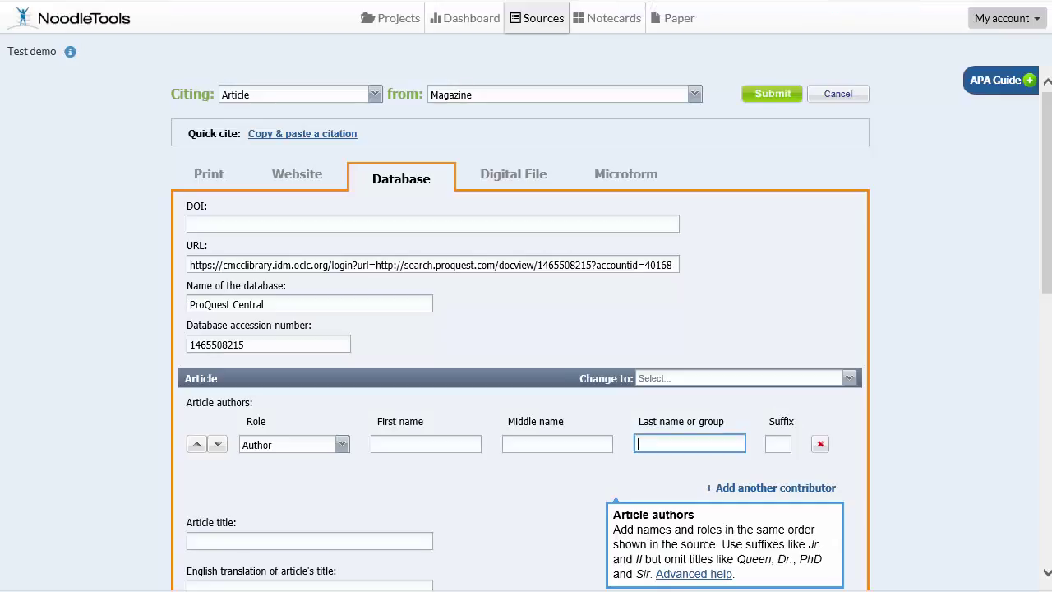
left_click(383, 444)
right_click(383, 445)
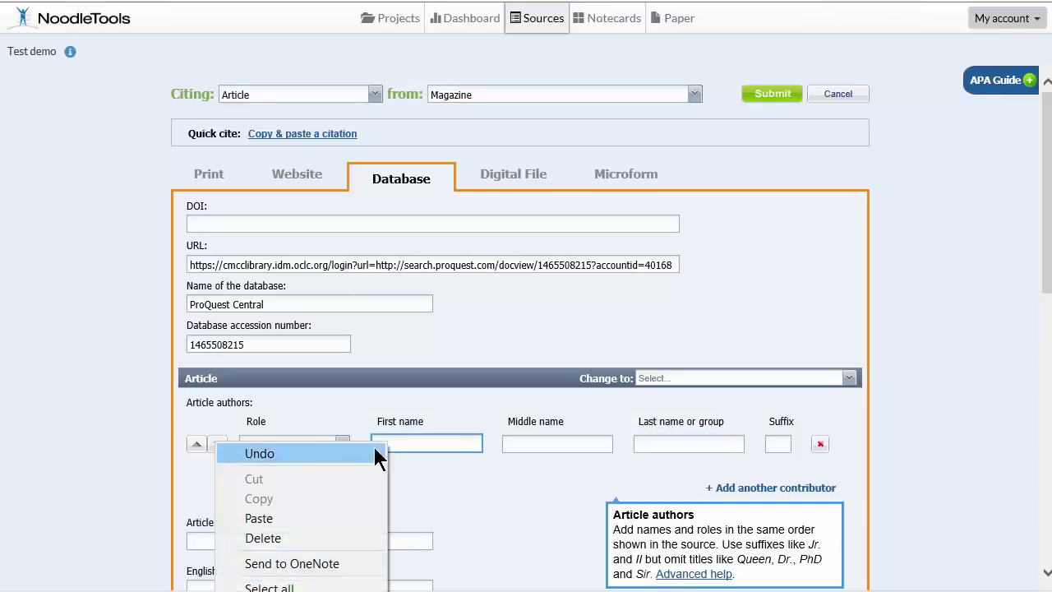
left_click(263, 516)
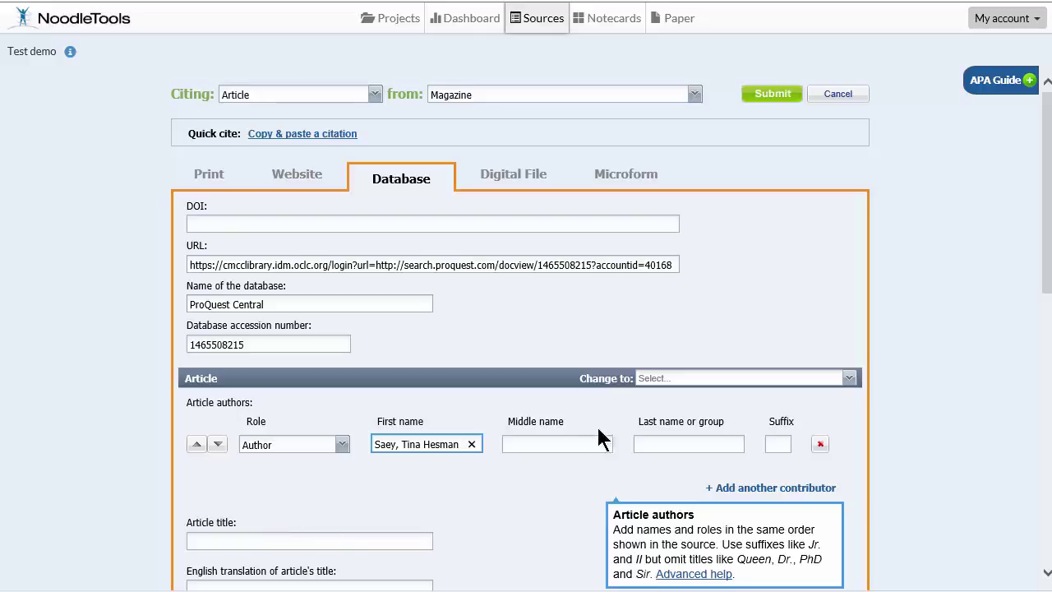
Split the author's name into separate last, middle and first name entries
left_click(648, 443)
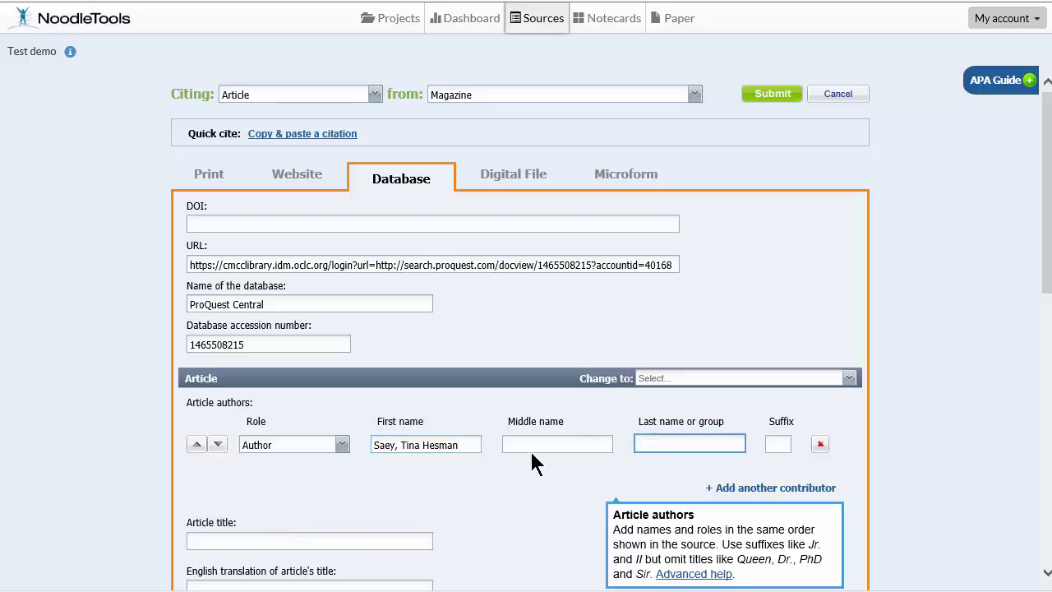
type("Saey")
left_click(518, 444)
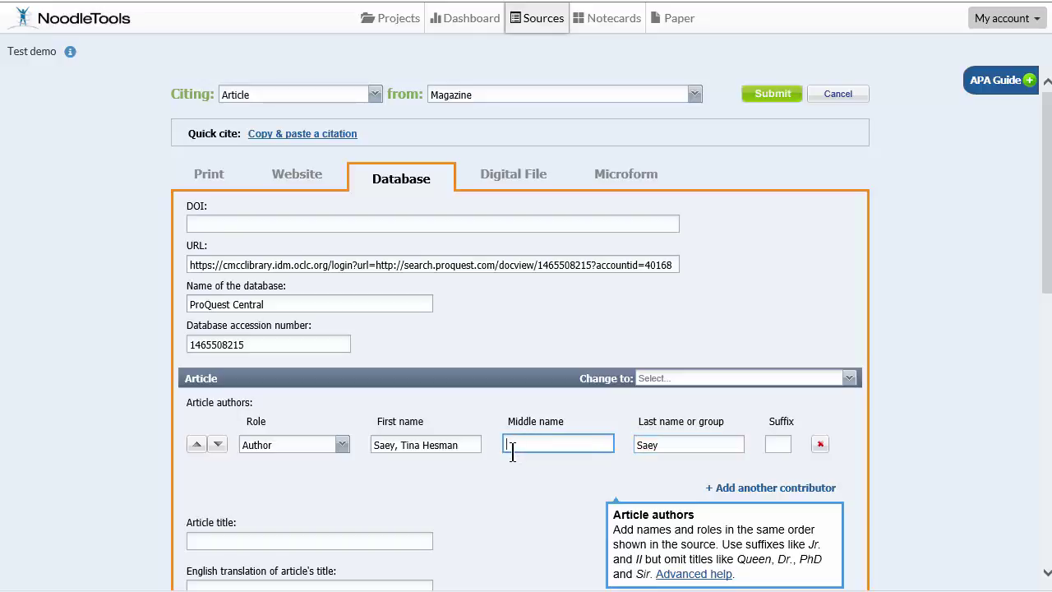
type("Hesman")
left_click(472, 444)
key("BackSpace")
key("BackSpace")
key("BackSpace")
key("BackSpace")
key("BackSpace")
key("BackSpace")
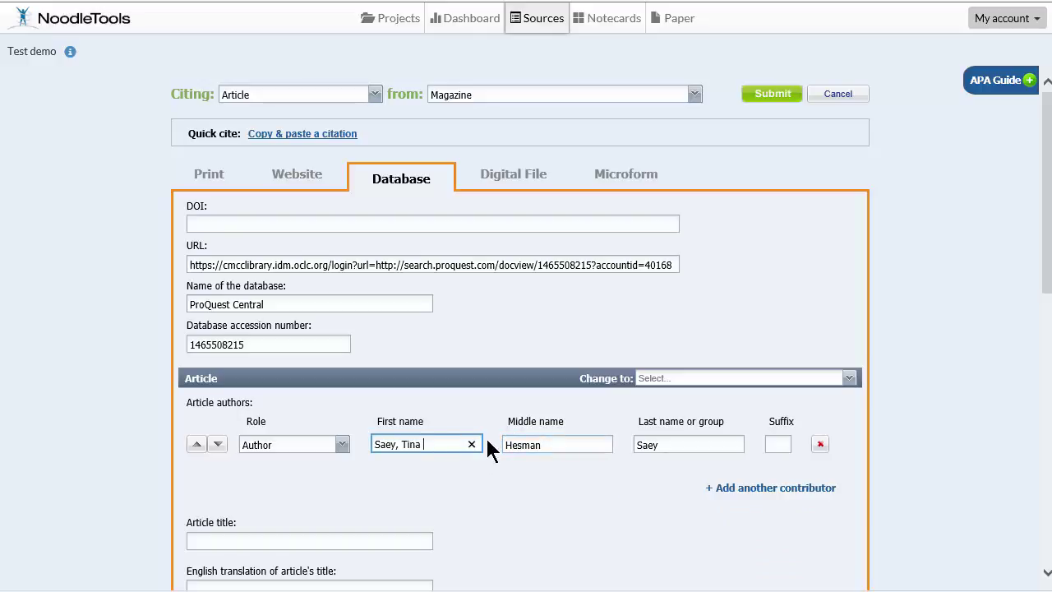
left_click(411, 454)
key("BackSpace")
key("BackSpace")
key("BackSpace")
key("BackSpace")
key("BackSpace")
key("BackSpace")
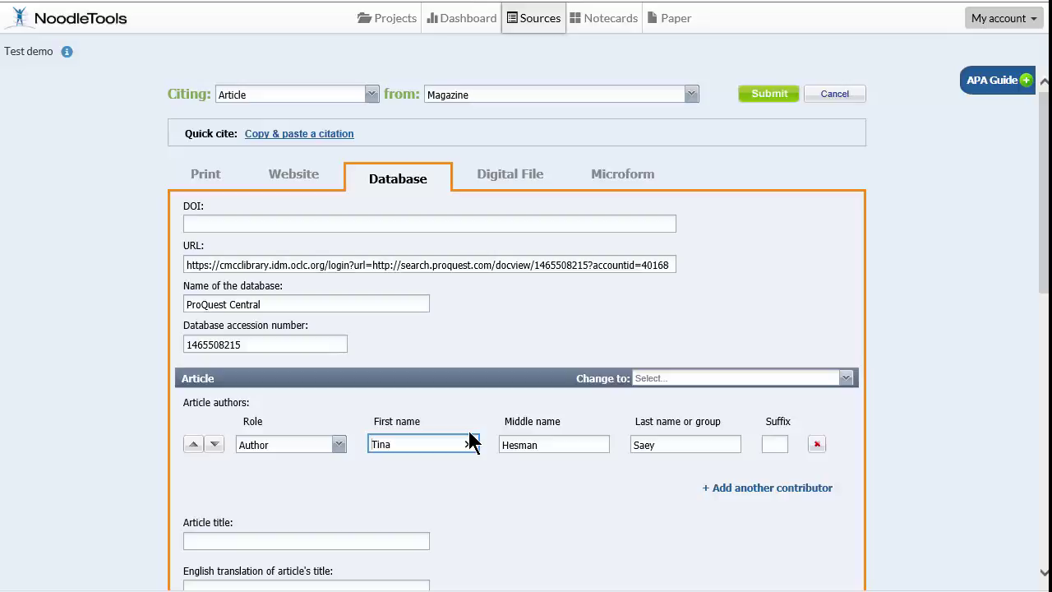
left_click(216, 540)
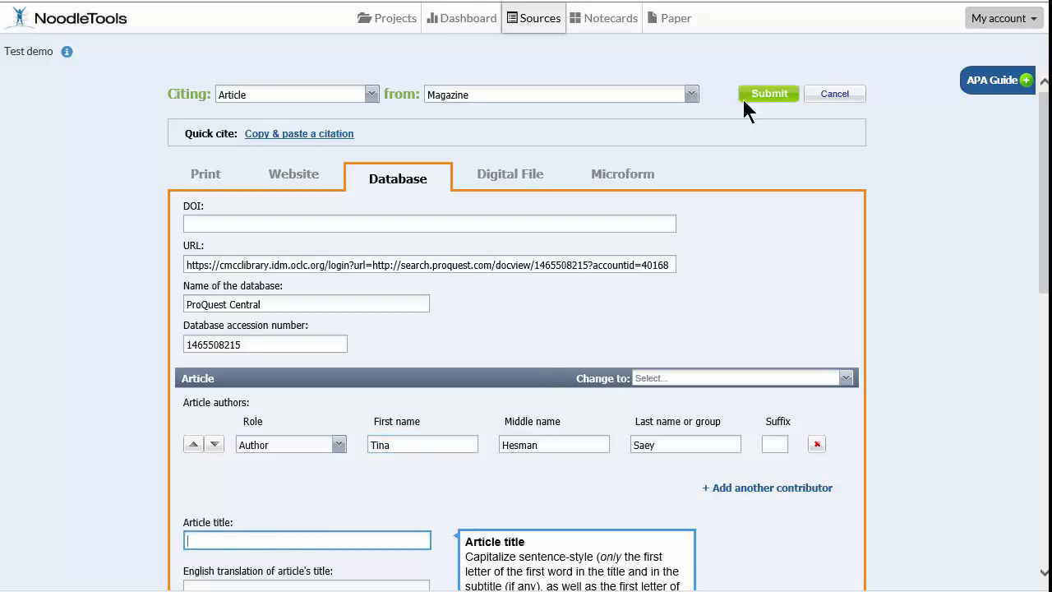
Enter the title 'Steroids boost muscles for the long haul' and start page 7
key("ctrl+Tab")
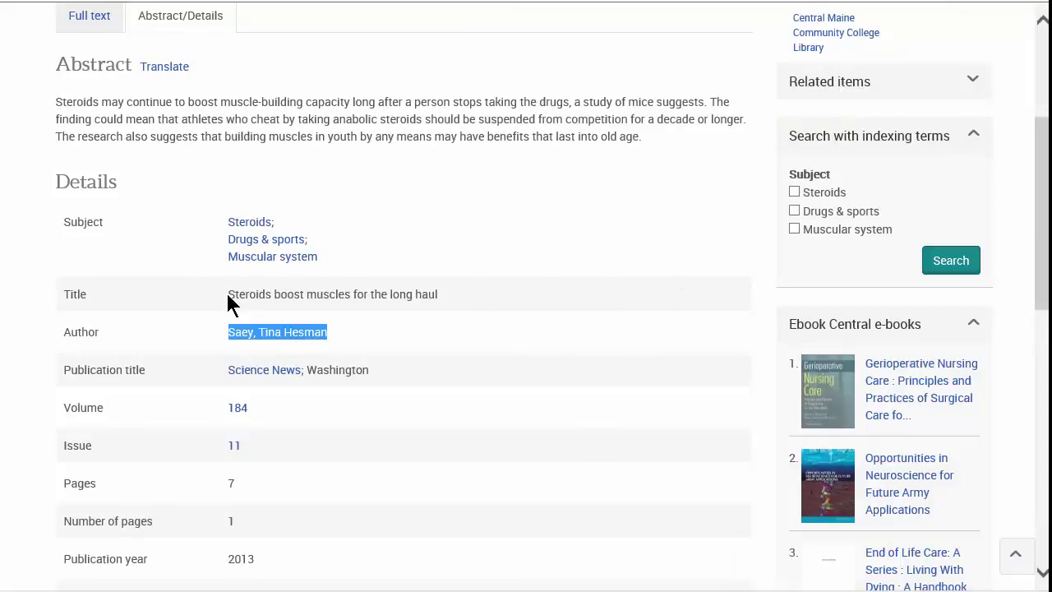
left_click_drag(227, 295, 443, 290)
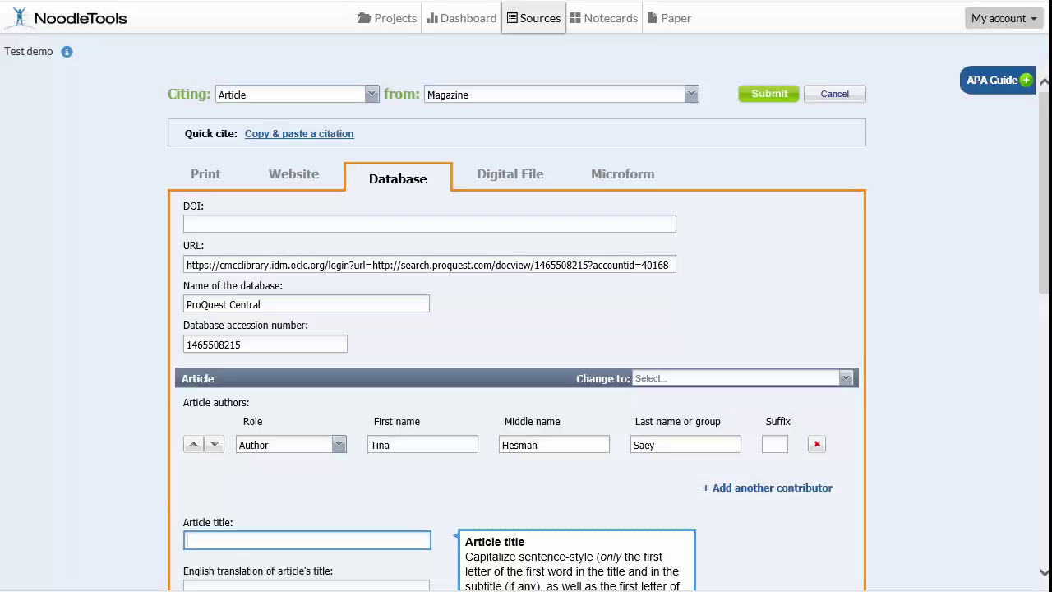
key("ctrl+v")
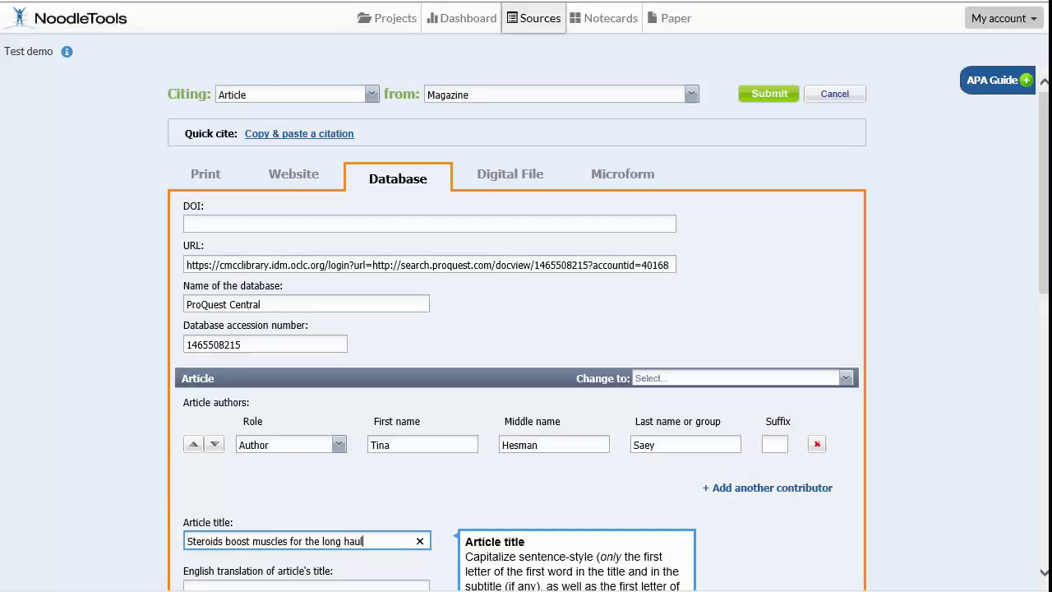
scroll(444, 450, "down", 2)
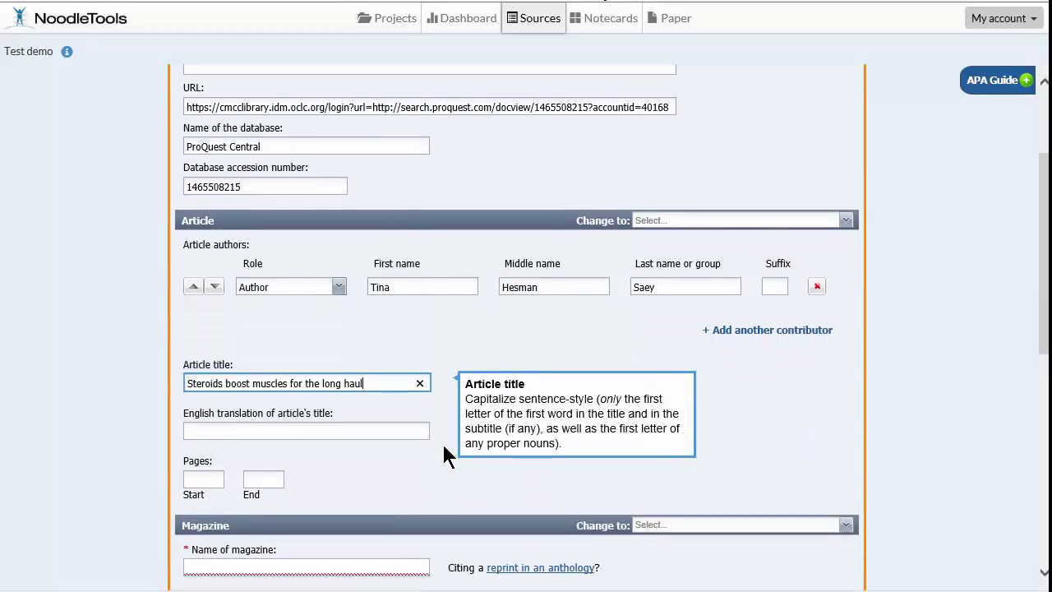
left_click(208, 478)
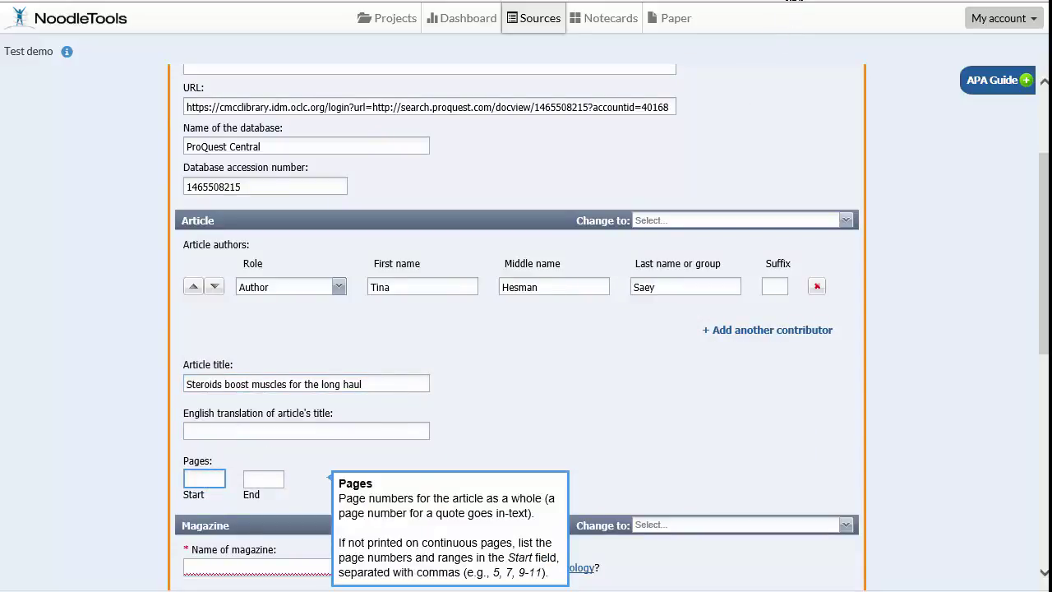
left_click(795, 2)
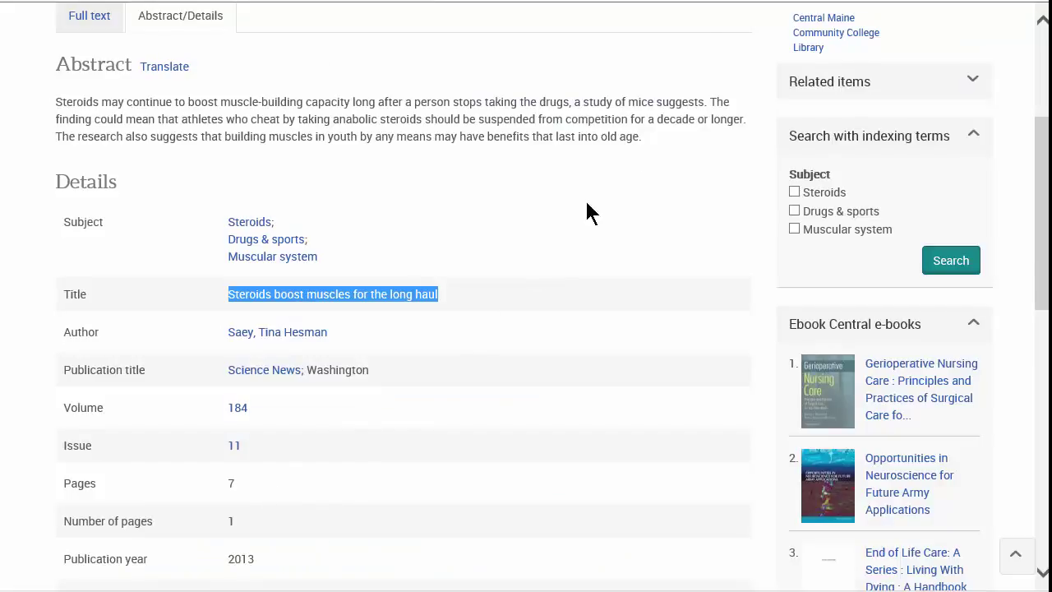
key("alt+Tab")
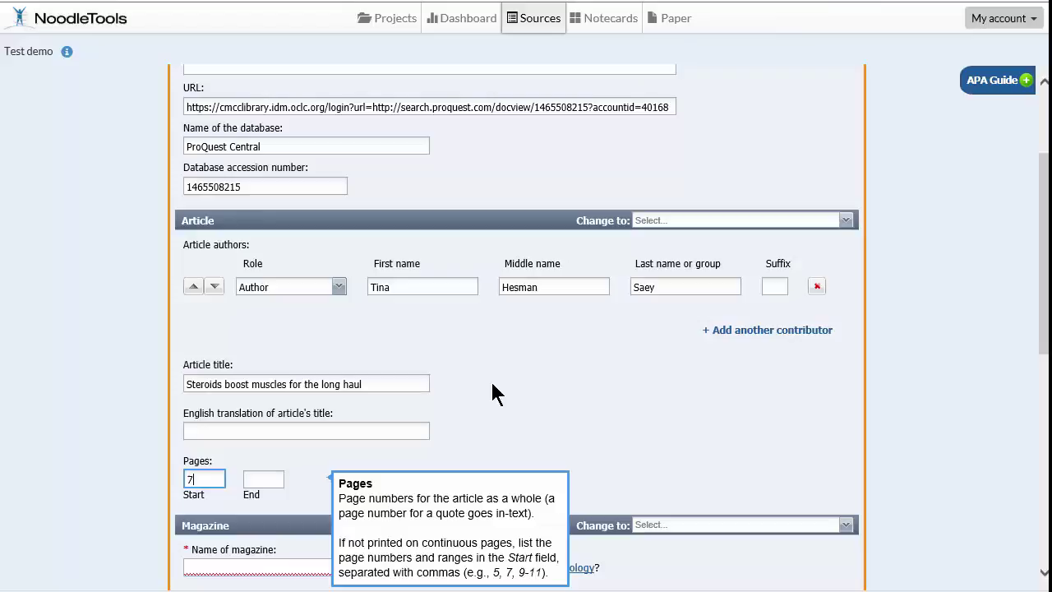
scroll(489, 395, "down", 2)
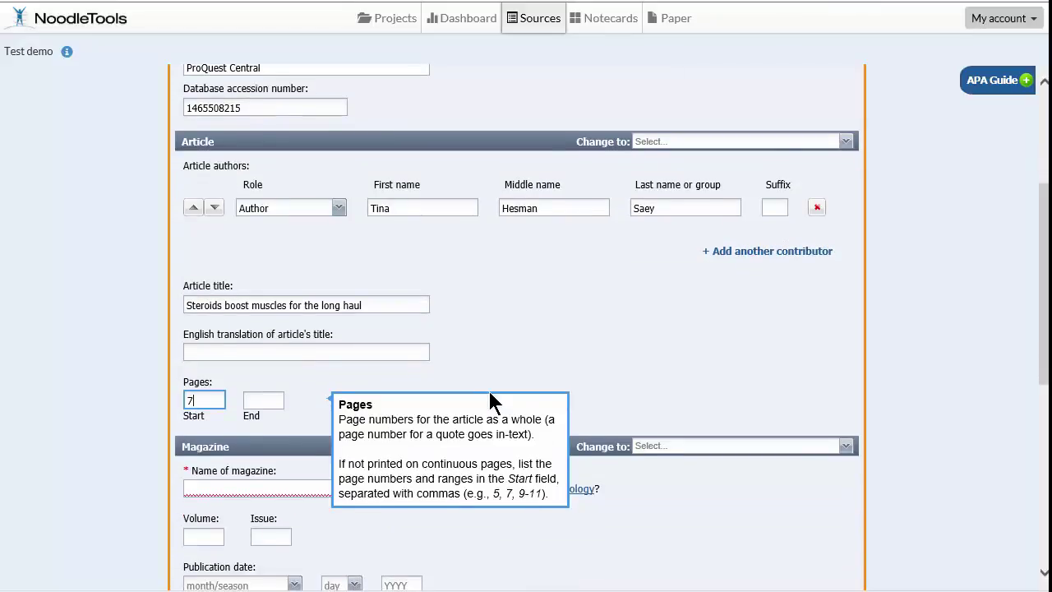
Copy 'Science News' from the ProQuest record into the magazine name field
left_click(212, 487)
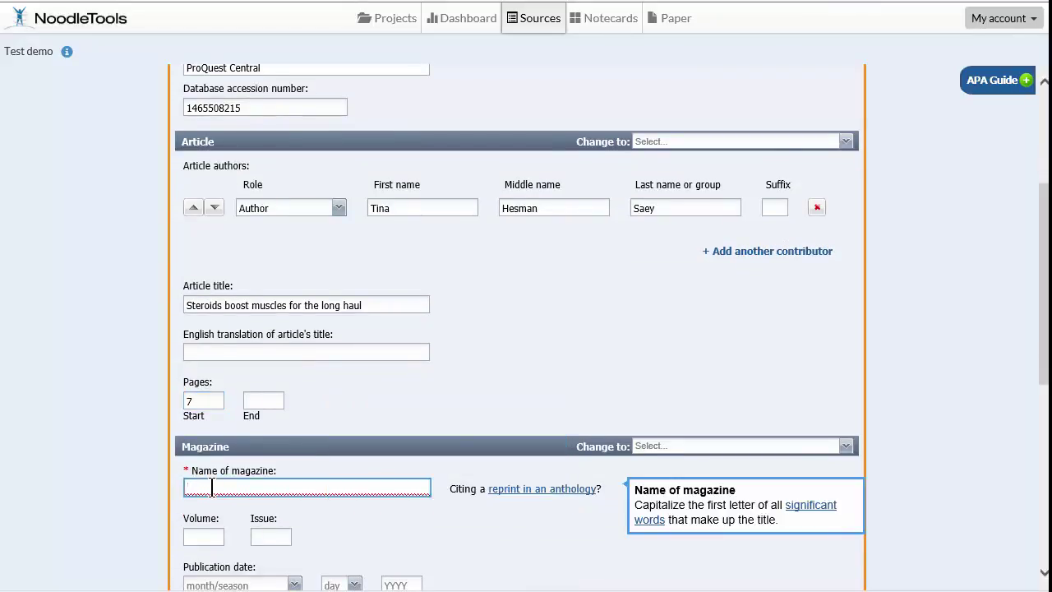
left_click(783, 8)
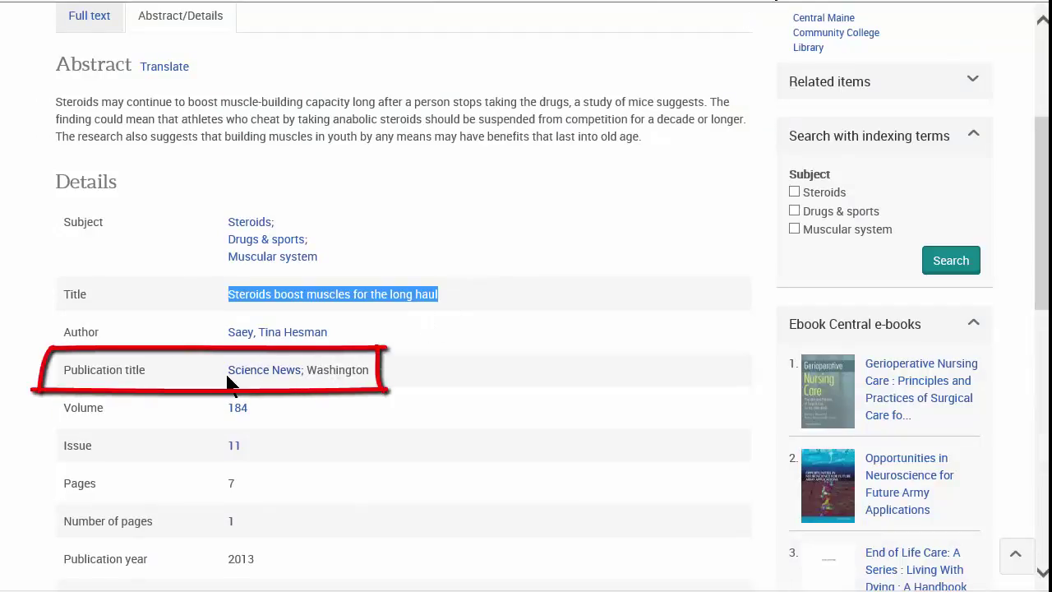
left_click_drag(229, 377, 286, 382)
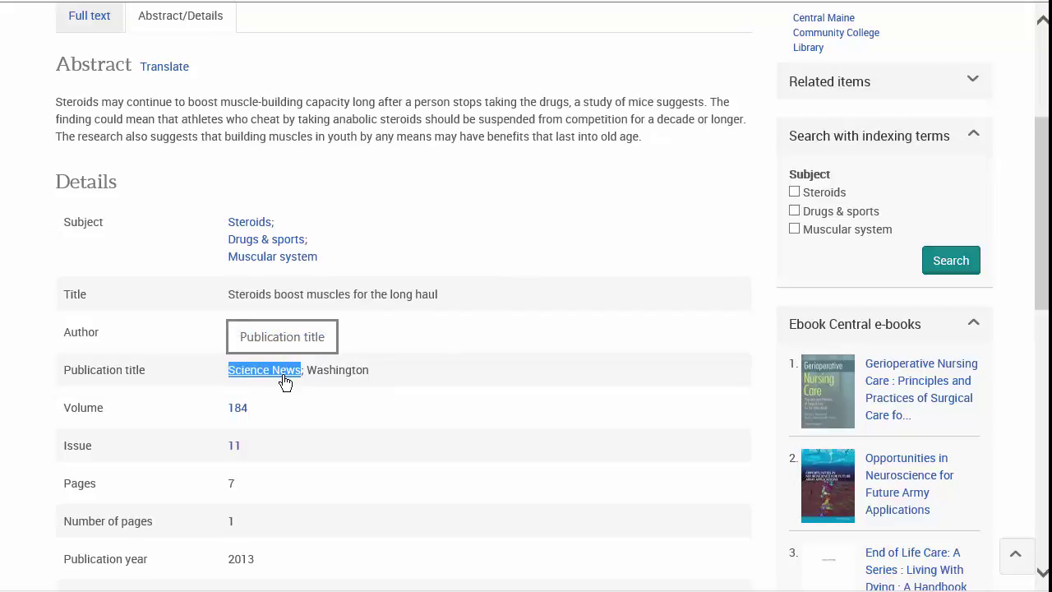
right_click(284, 380)
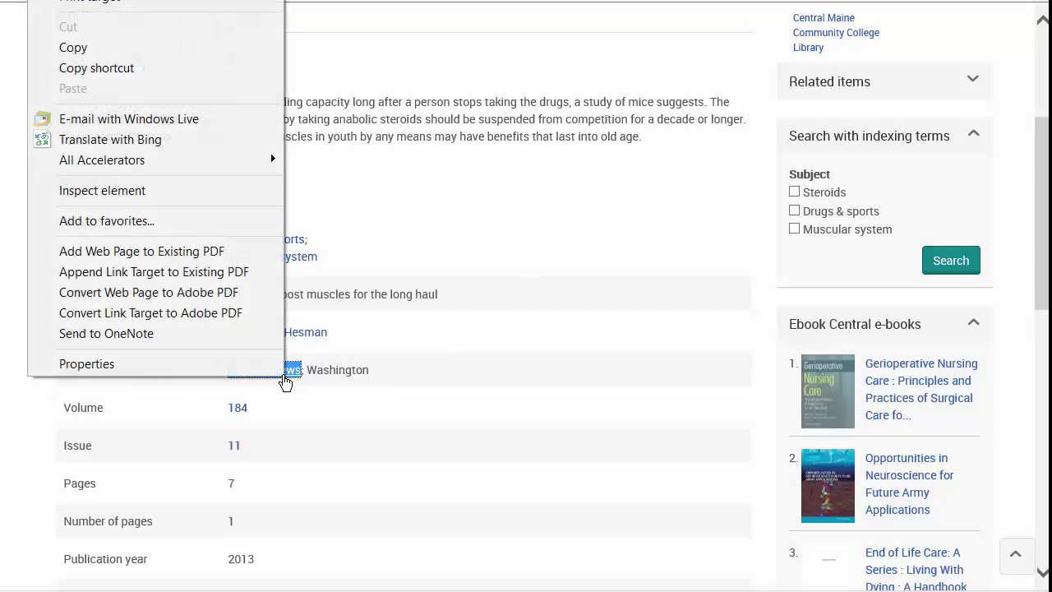
left_click(165, 49)
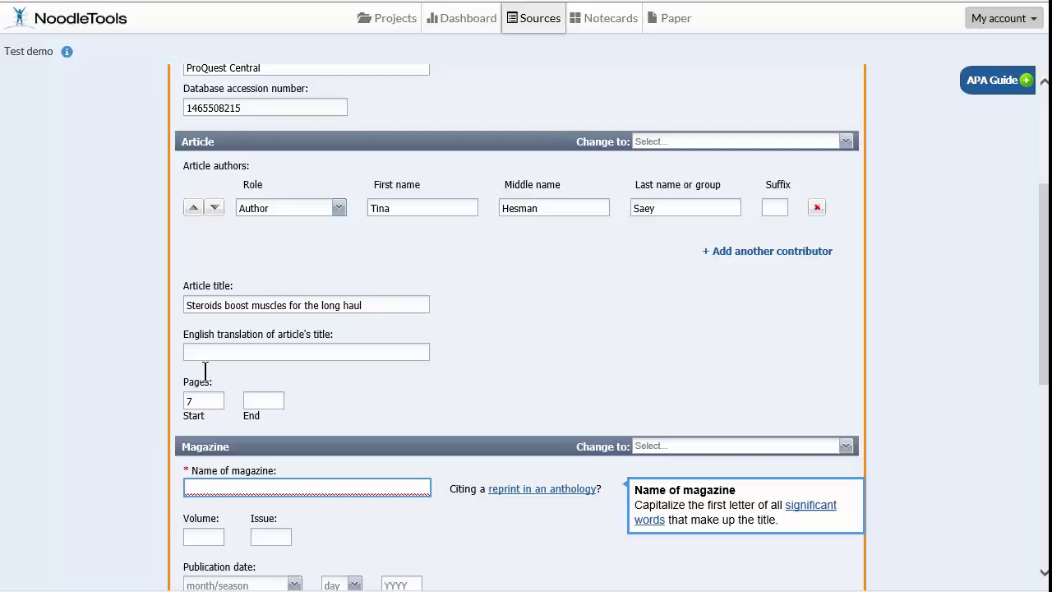
right_click(188, 485)
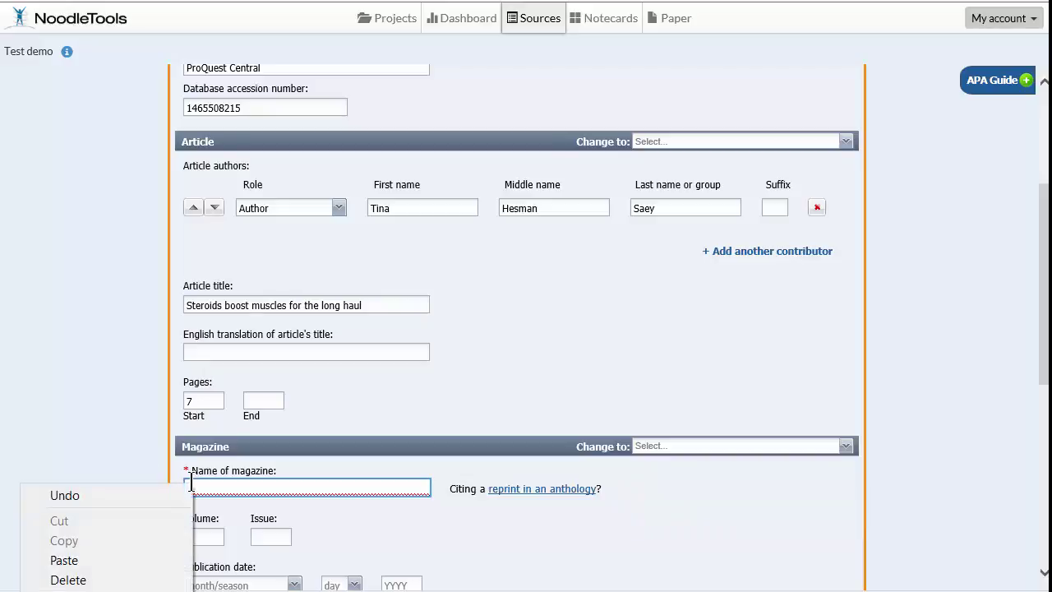
left_click(74, 559)
Enter volume 184 and issue 11
left_click(206, 535)
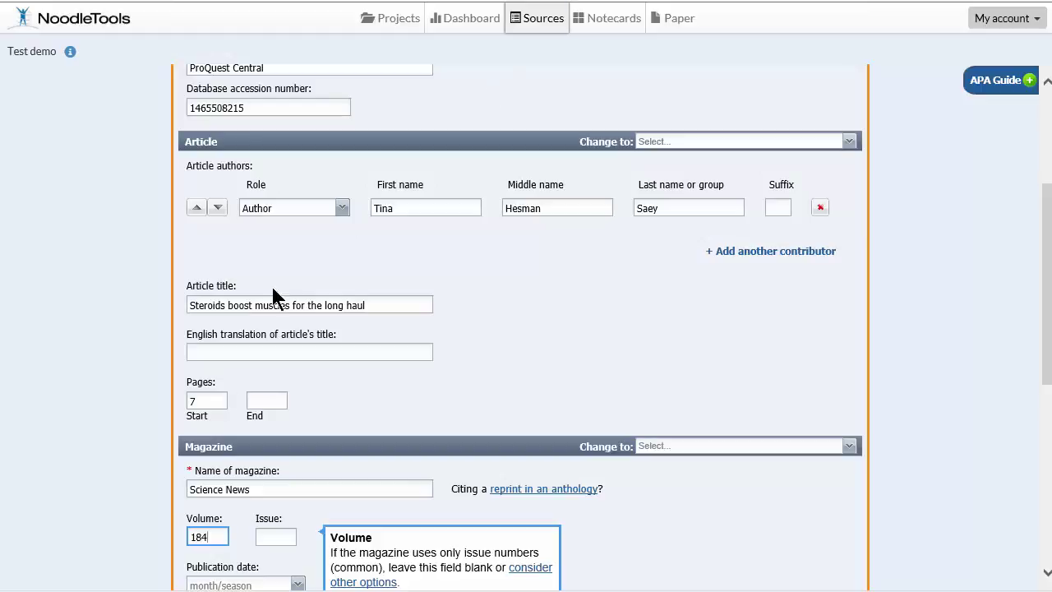
left_click(271, 536)
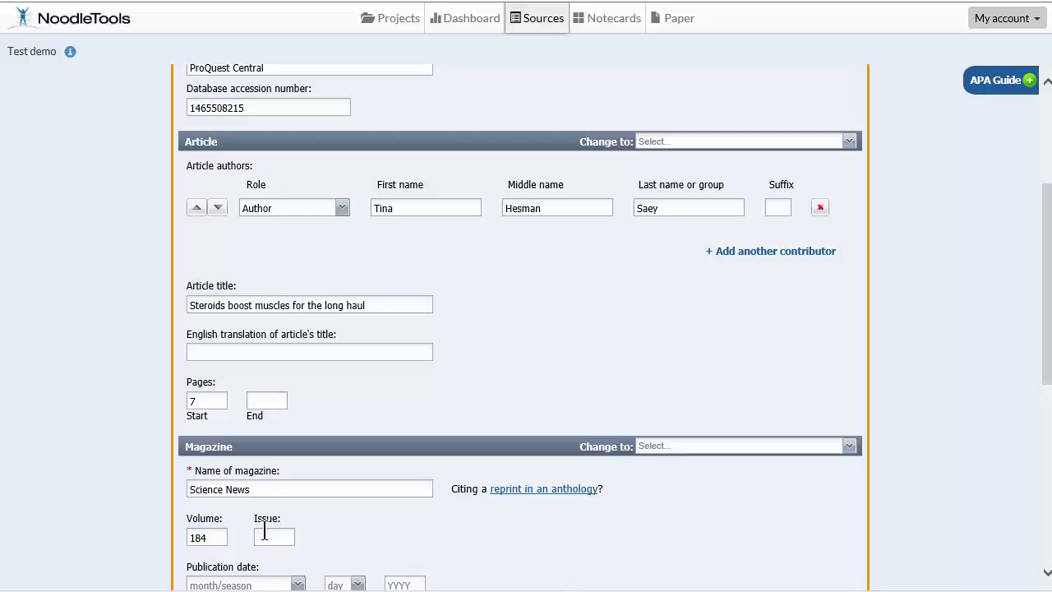
left_click(264, 534)
type("1")
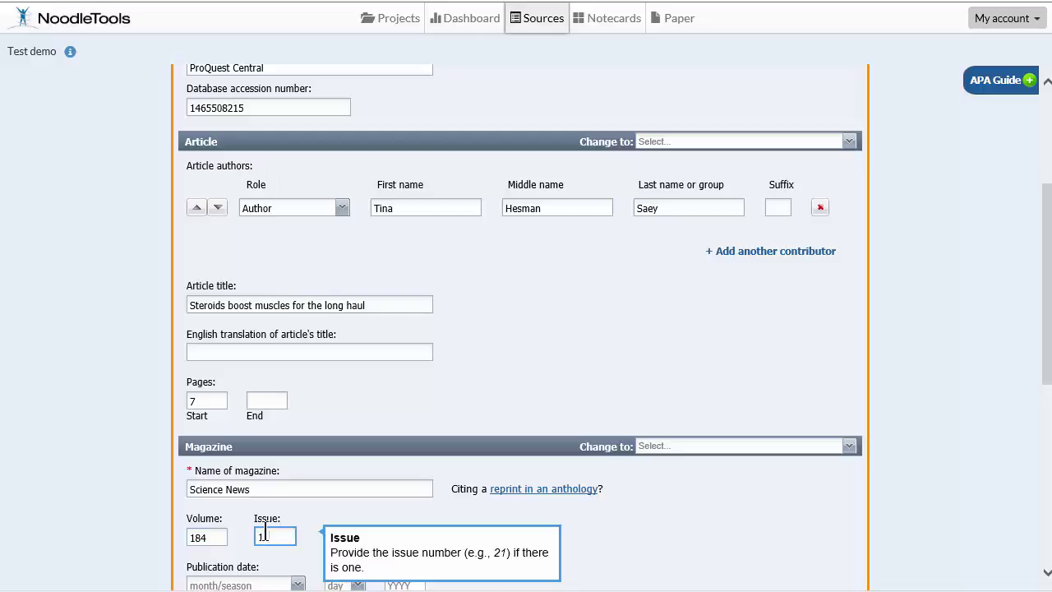
type("1")
scroll(625, 497, "down", 3)
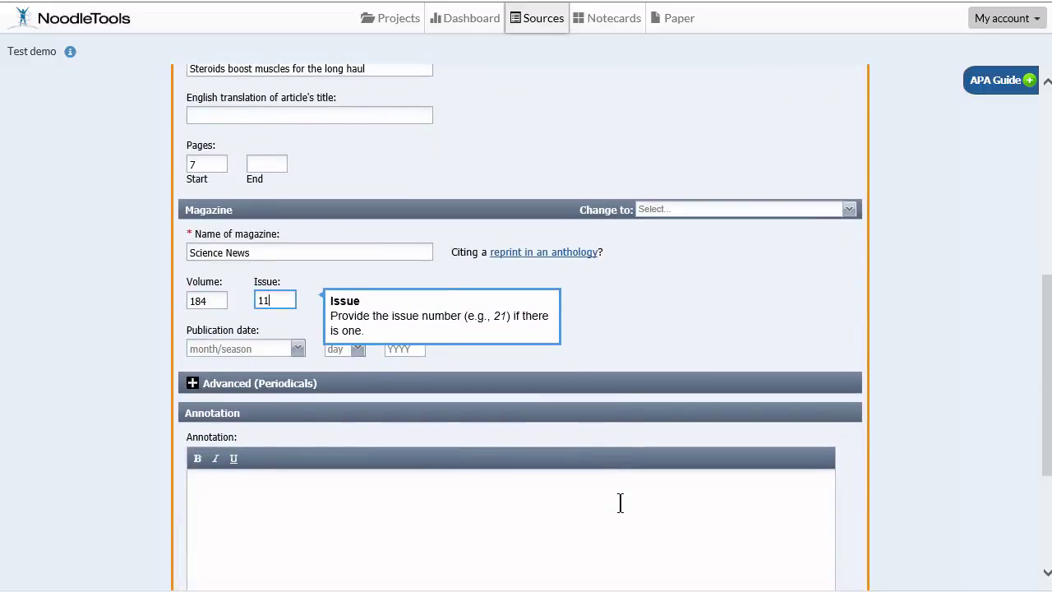
Check the ProQuest publication date and set the publication month to November
left_click(299, 350)
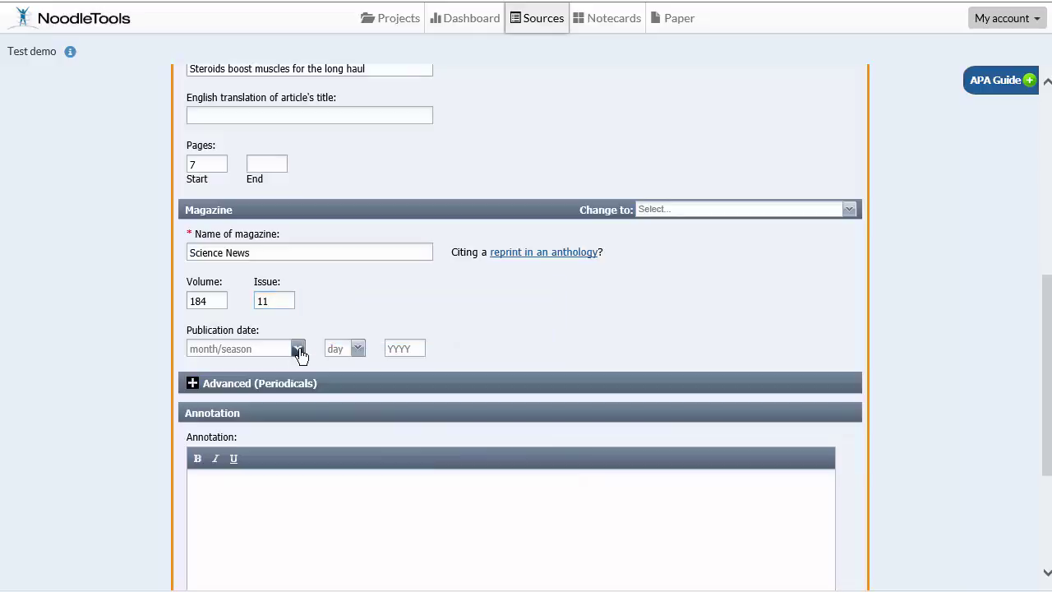
left_click(299, 350)
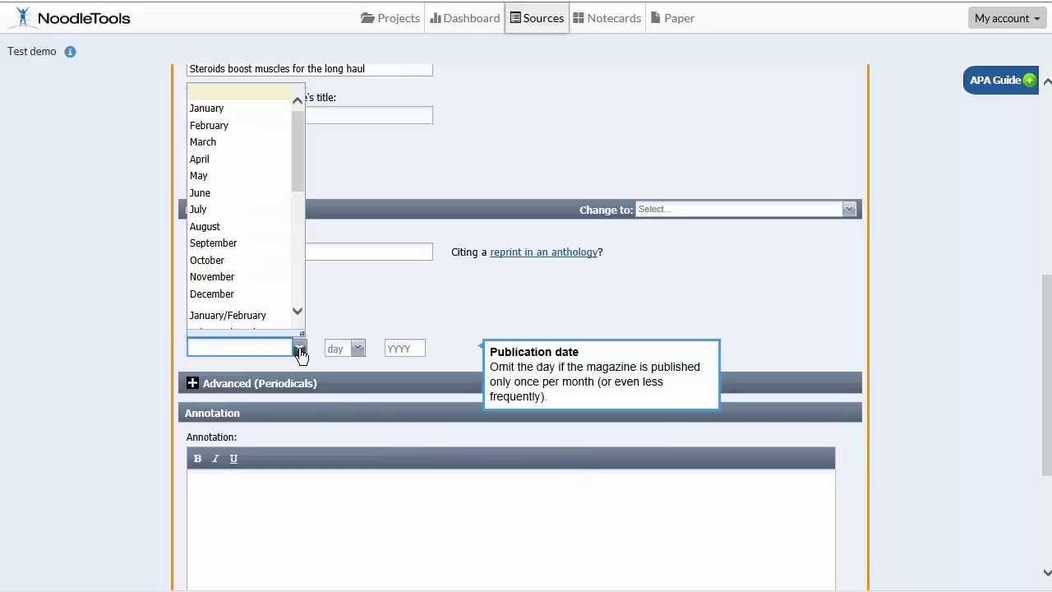
left_click(738, 2)
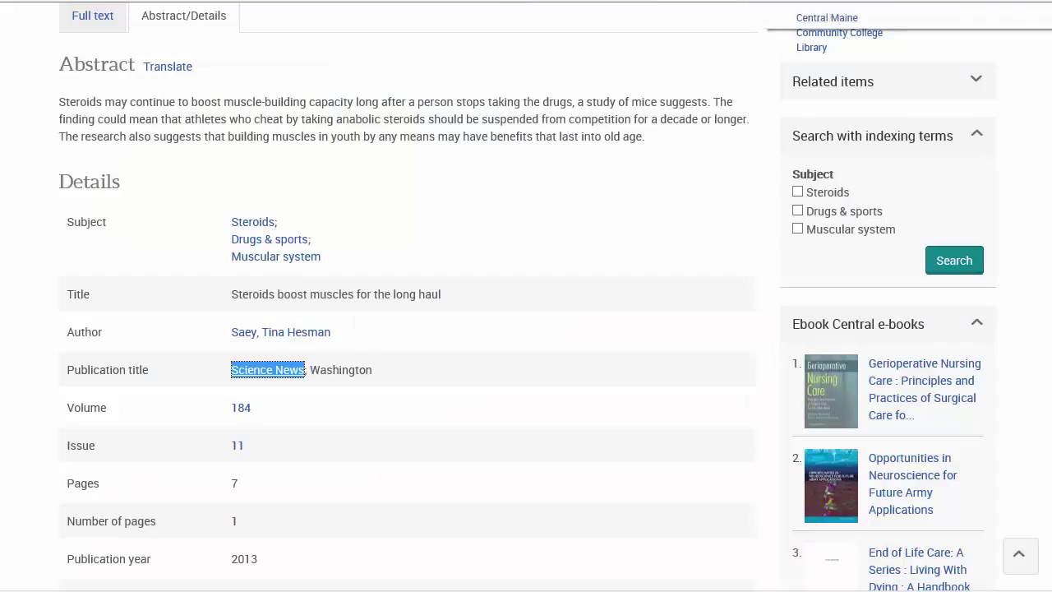
scroll(575, 313, "down", 2)
scroll(564, 326, "down", 1)
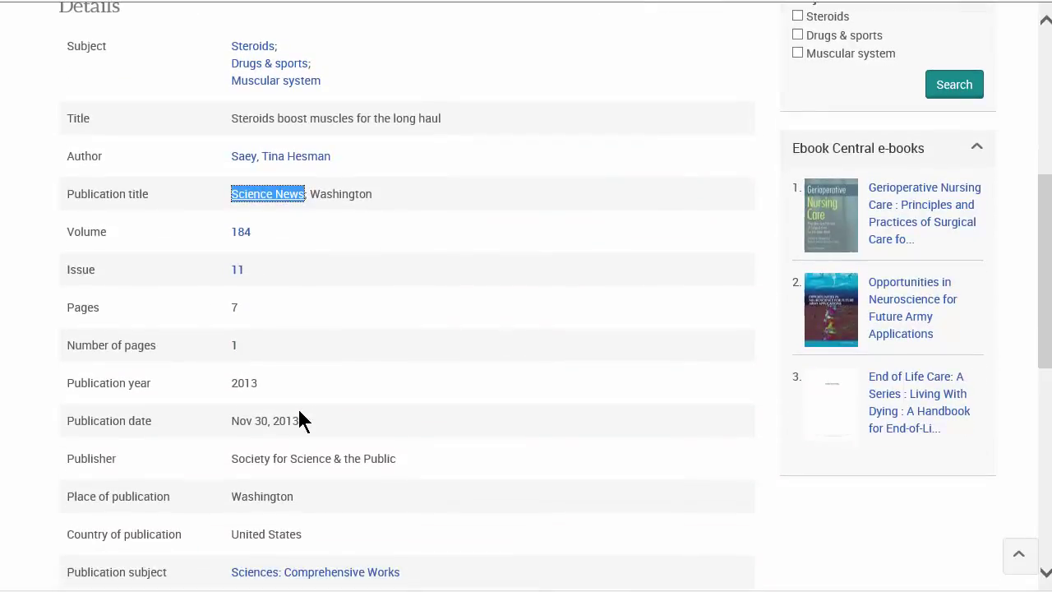
left_click(702, 2)
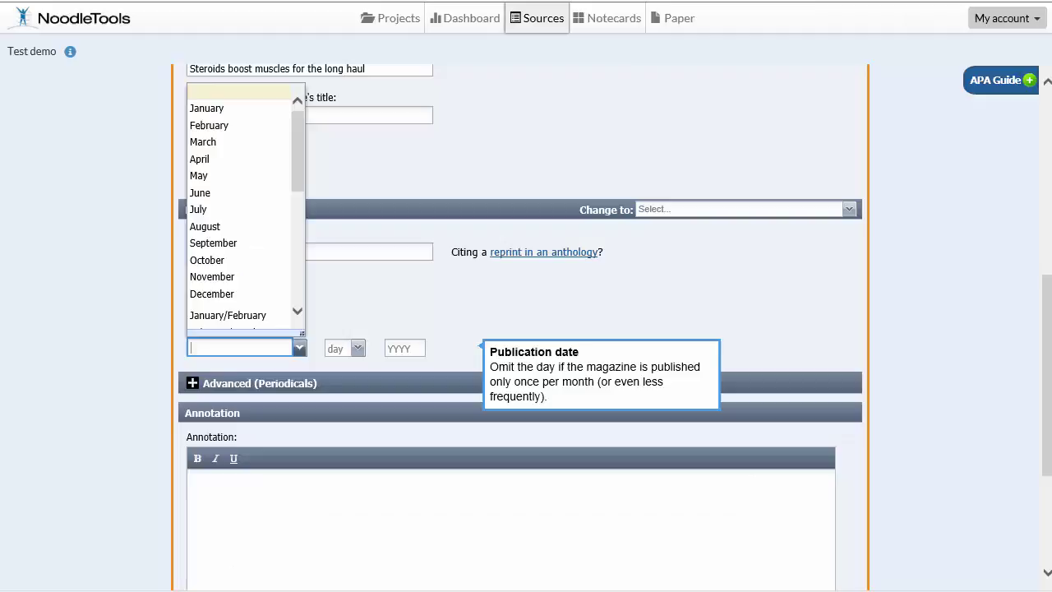
left_click(212, 277)
Set the day to 30 and the year to 2013, then save the citation
left_click(358, 348)
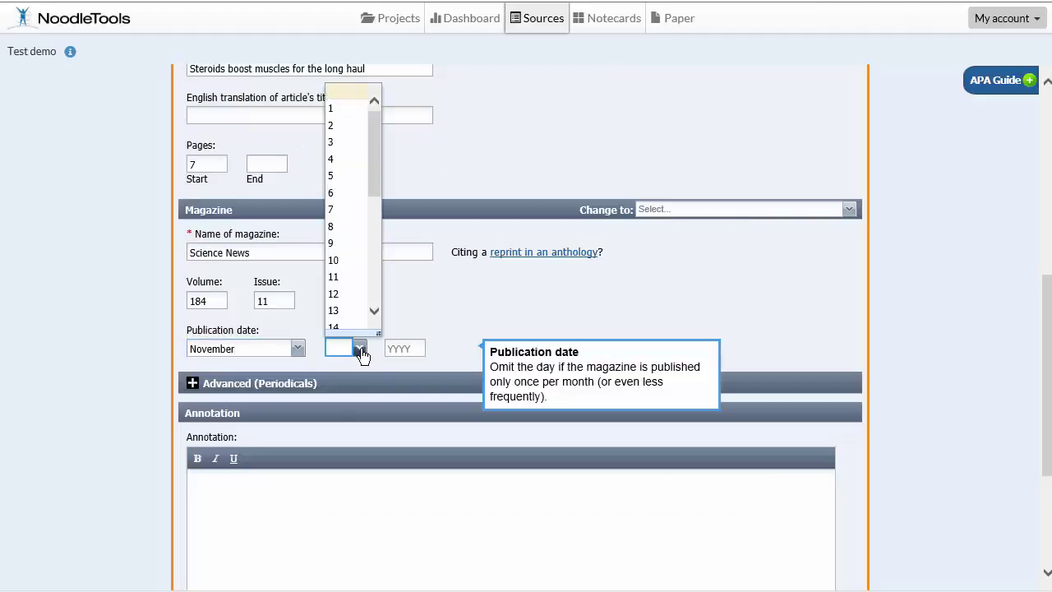
scroll(374, 320, "down", 5)
left_click(333, 301)
key("Tab")
type("2013")
scroll(584, 296, "down", 1)
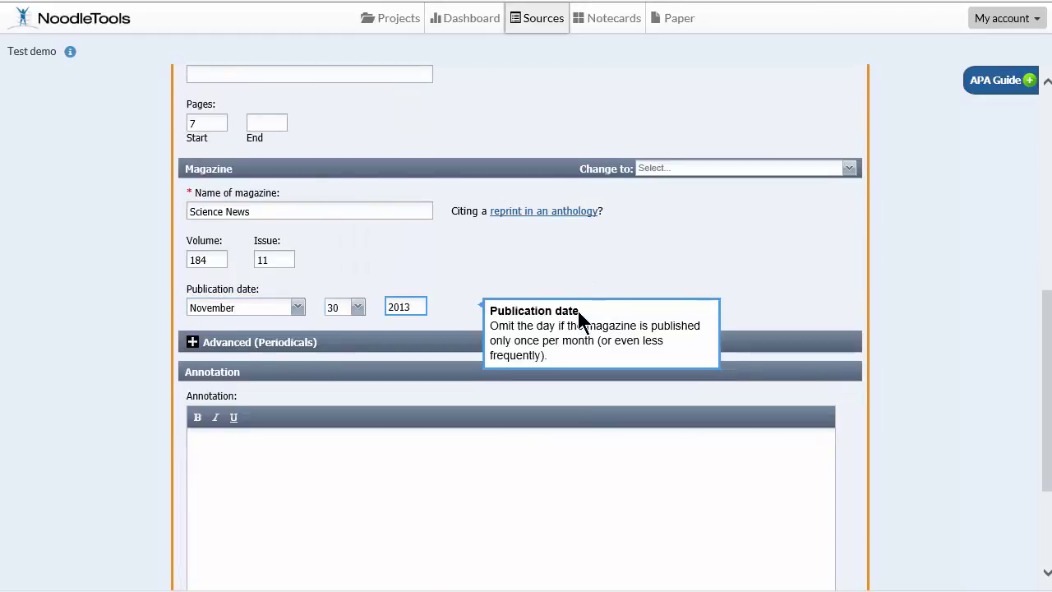
scroll(579, 313, "down", 4)
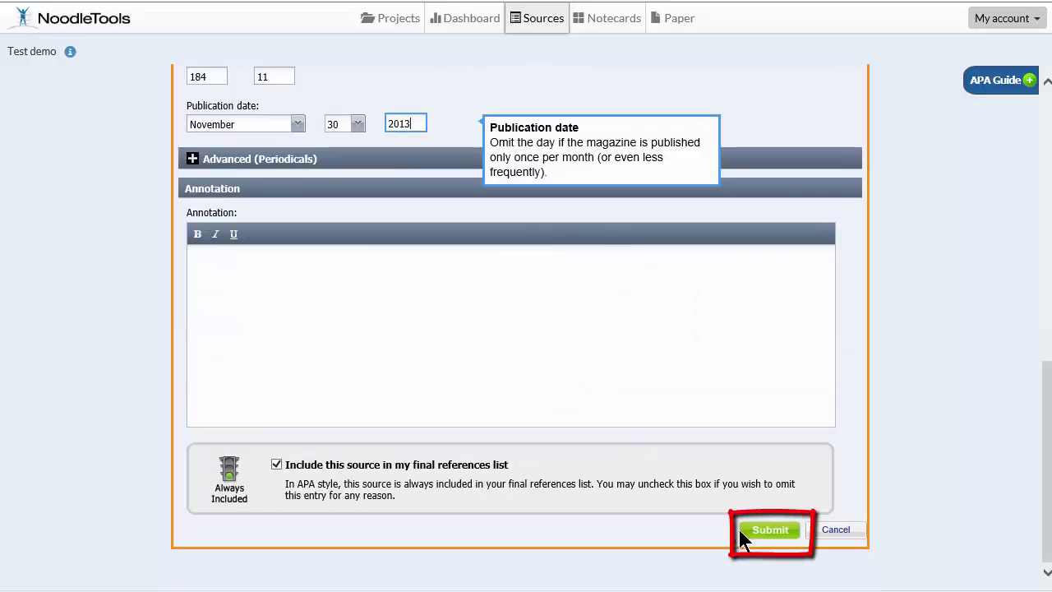
left_click(772, 529)
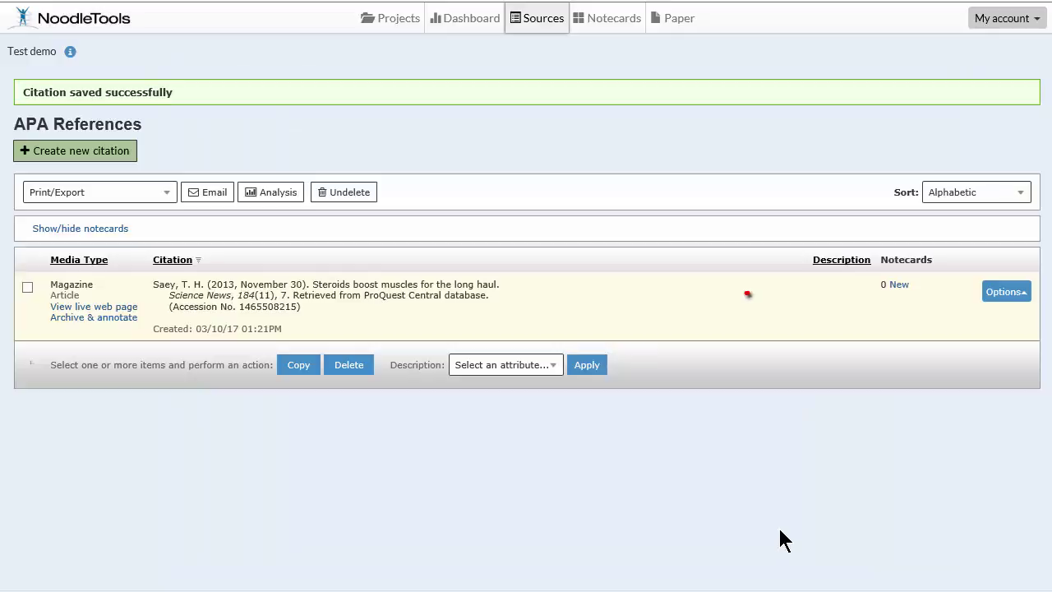
left_click(1022, 300)
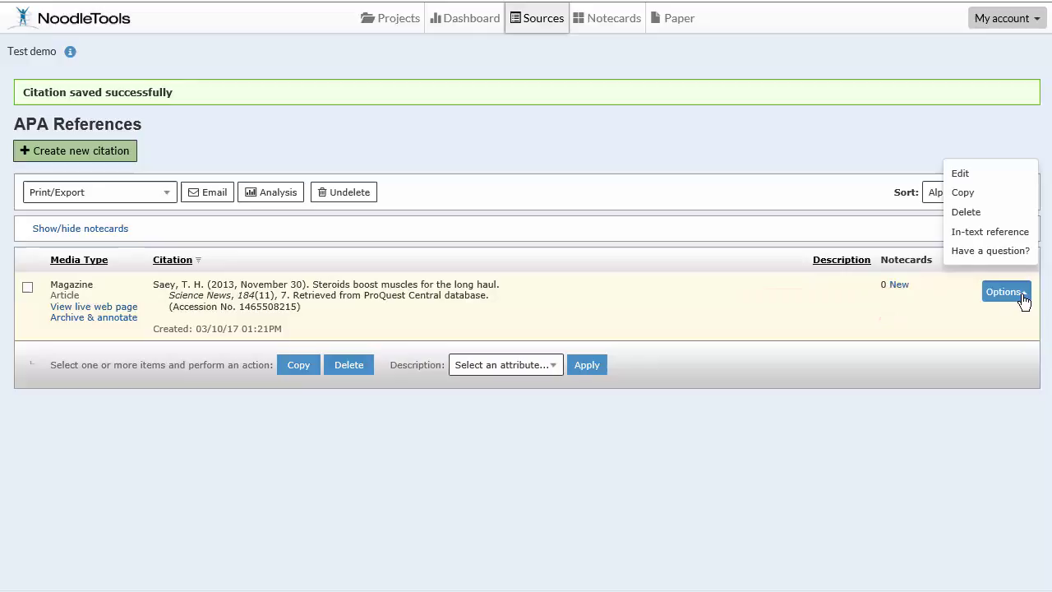
left_click(986, 236)
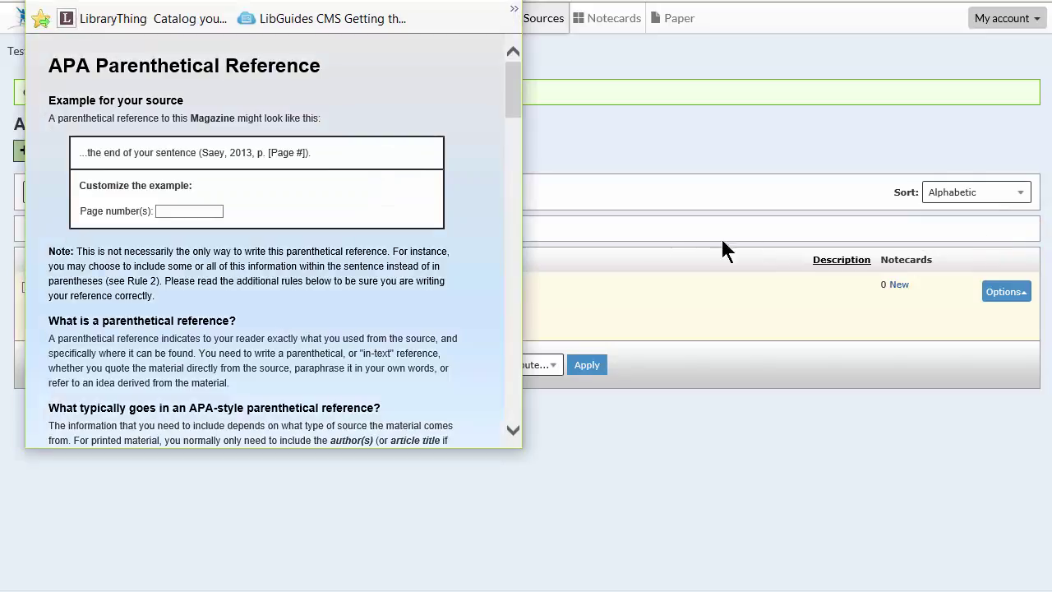
left_click(189, 211)
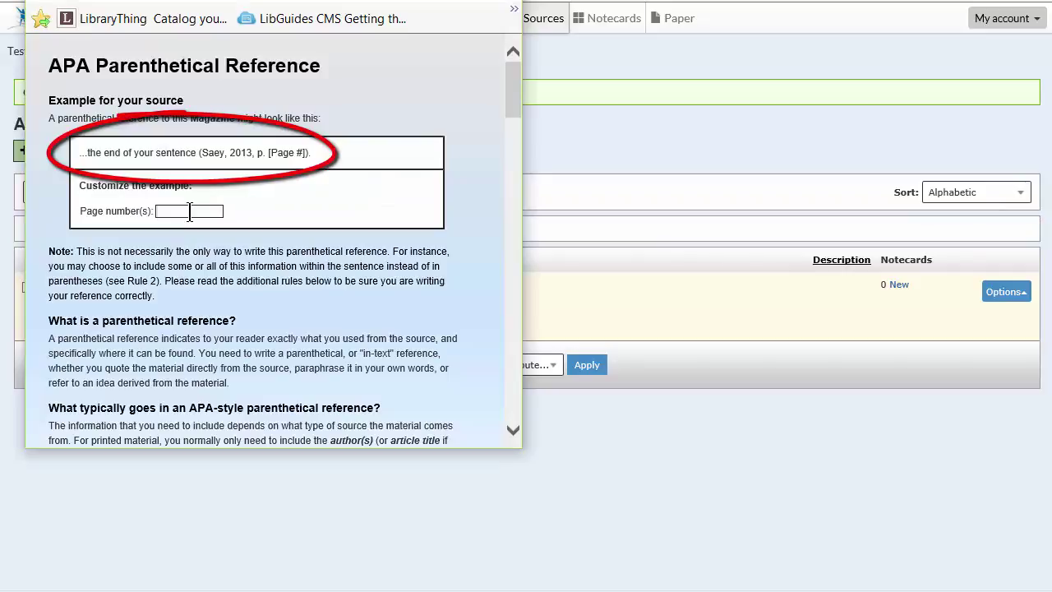
type("7")
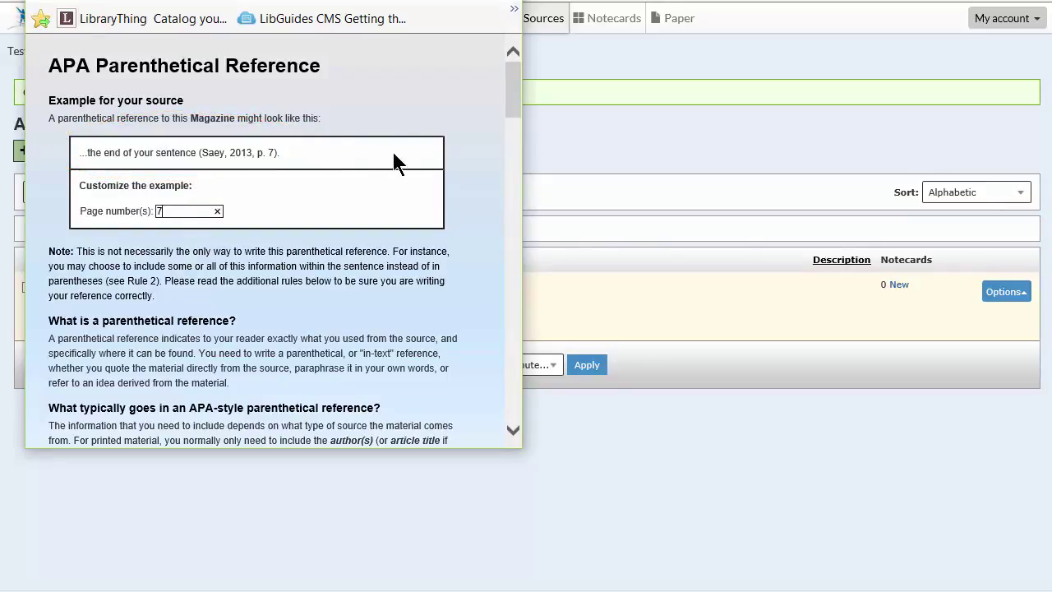
key("ctrl+w")
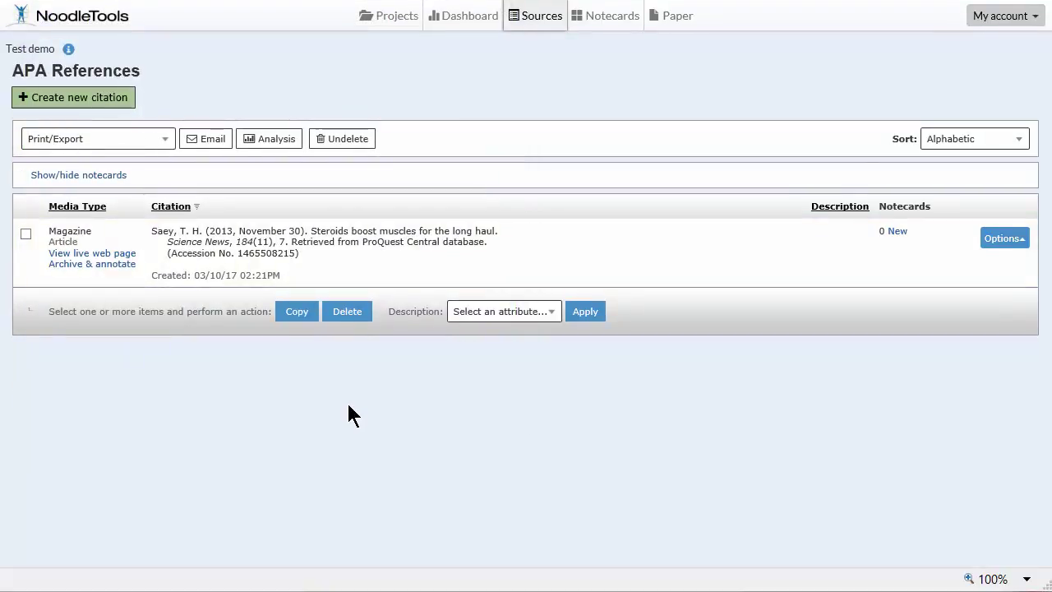
Export the reference list to Word and save the downloaded .docx file
left_click(161, 146)
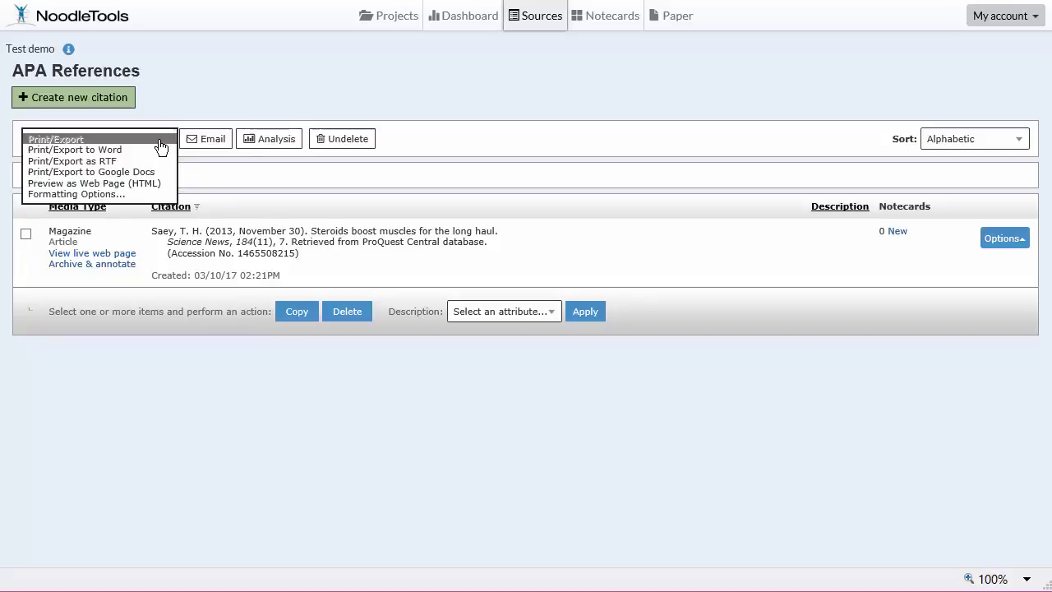
left_click(124, 150)
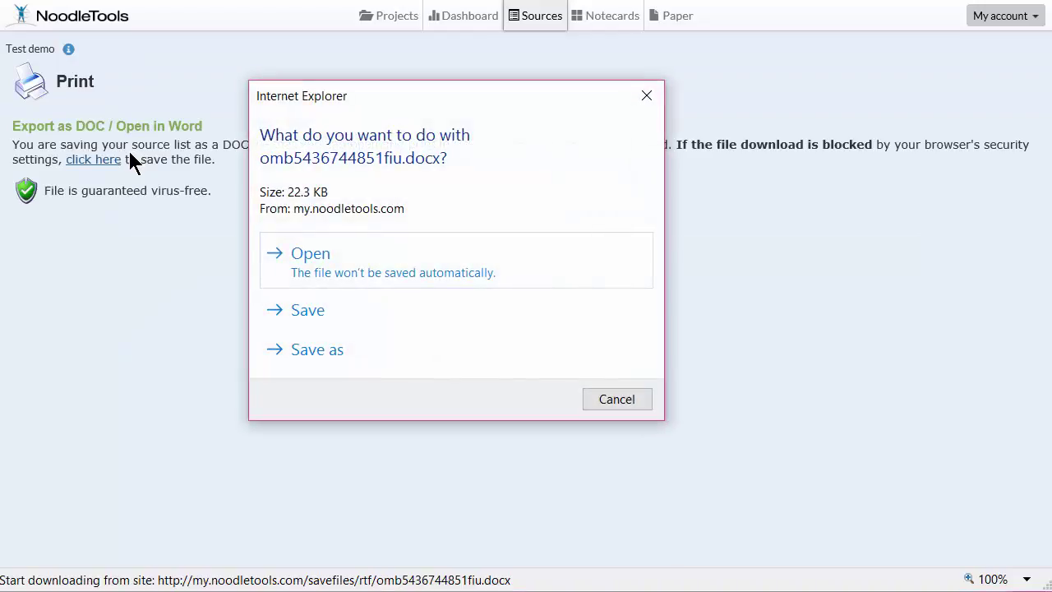
left_click(303, 310)
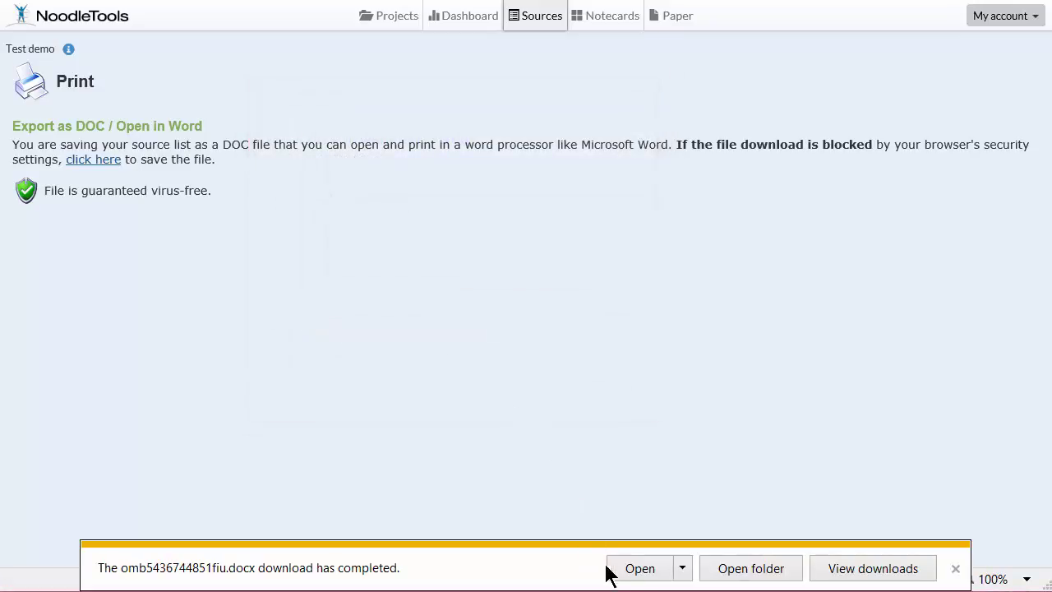
left_click(637, 568)
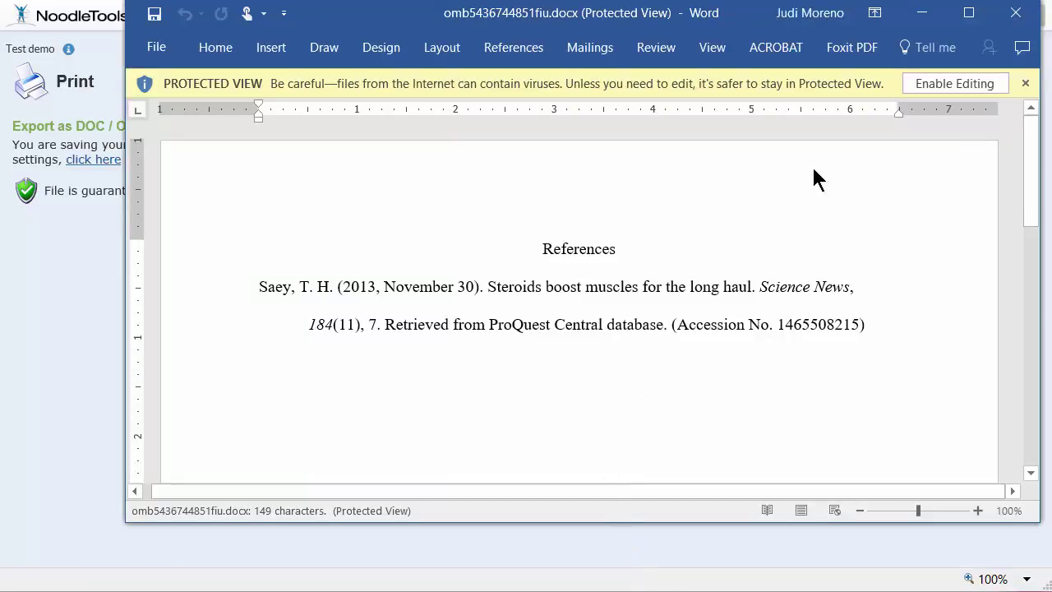
left_click(944, 85)
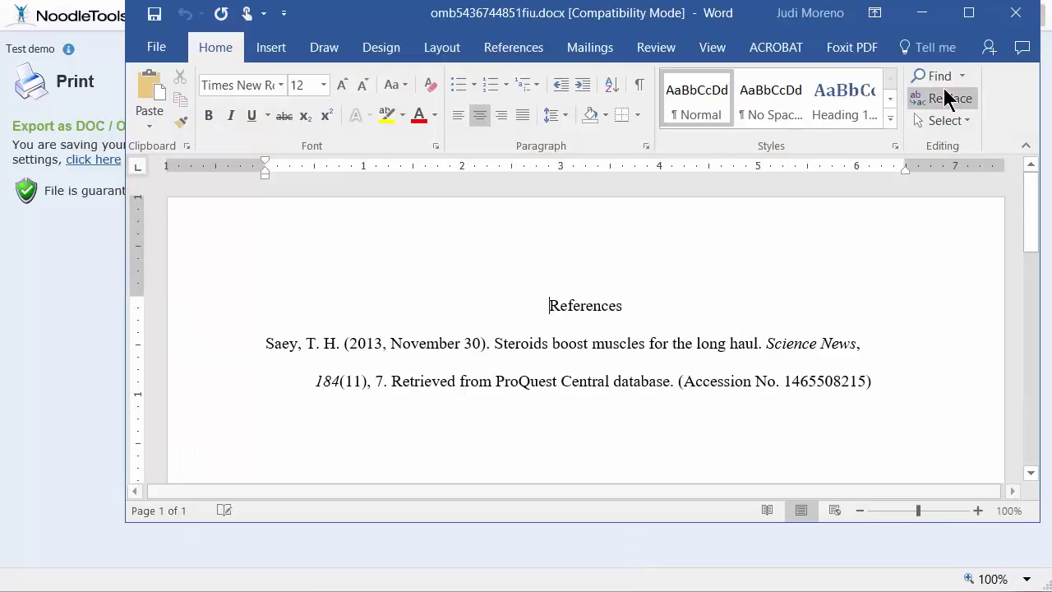